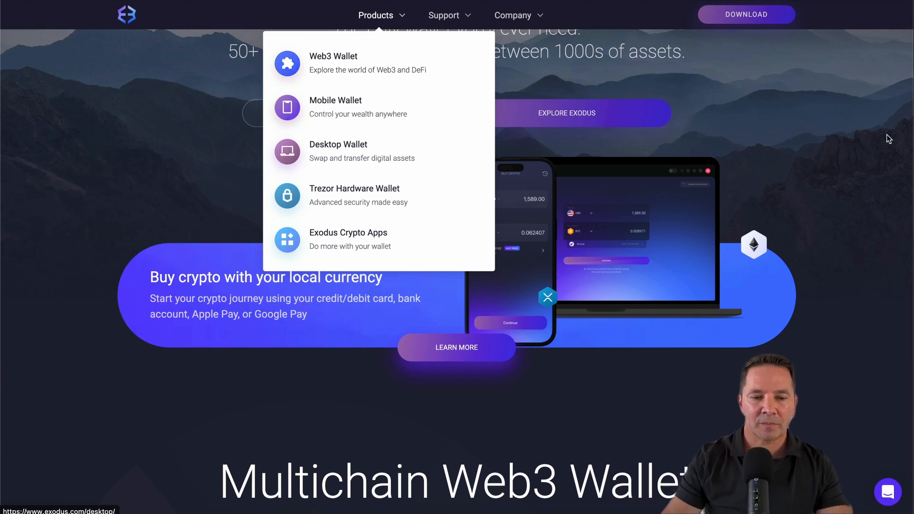
Look through the Exodus homepage, from the Web3, mobile and desktop wallet sections to the Trezor section and the footer.
{"action": "scroll", "coordinate": [850, 144], "scroll_direction": "down", "scroll_amount": 7}
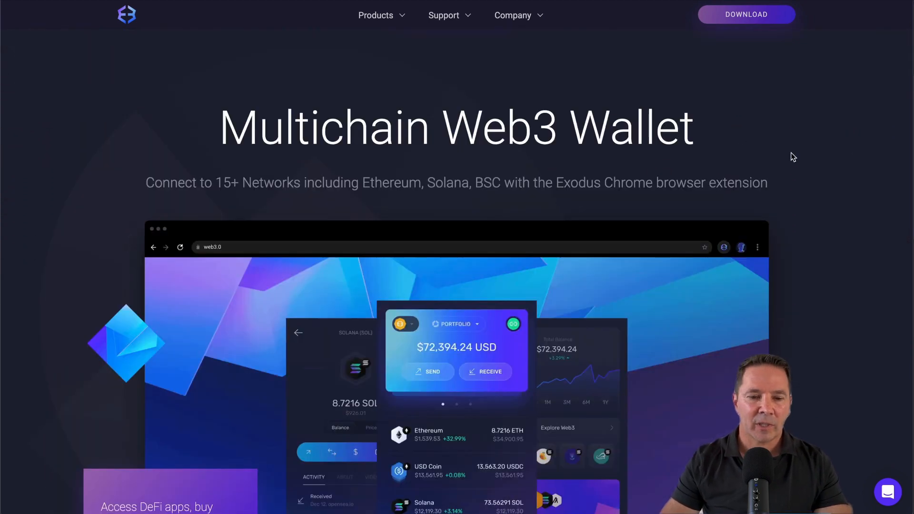
{"action": "scroll", "coordinate": [819, 158], "scroll_direction": "down", "scroll_amount": 8}
{"action": "scroll", "coordinate": [847, 161], "scroll_direction": "down", "scroll_amount": 12}
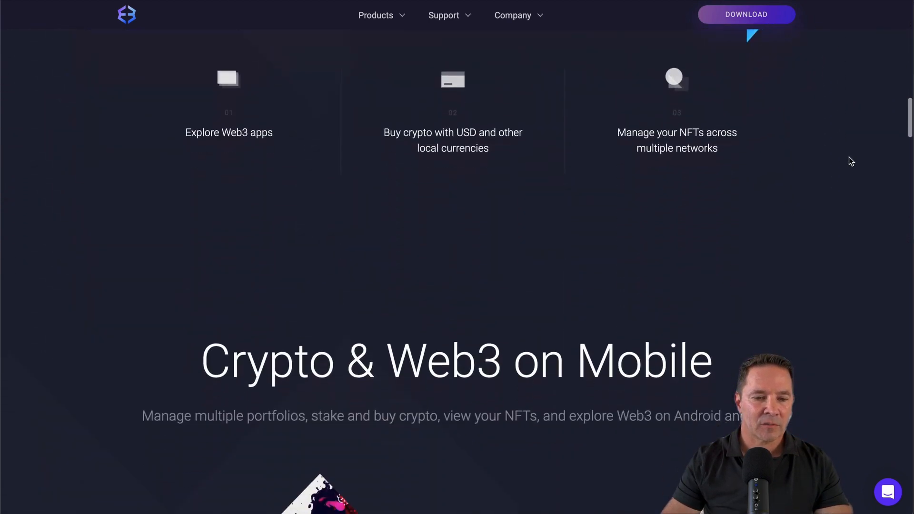
{"action": "scroll", "coordinate": [851, 161], "scroll_direction": "down", "scroll_amount": 10}
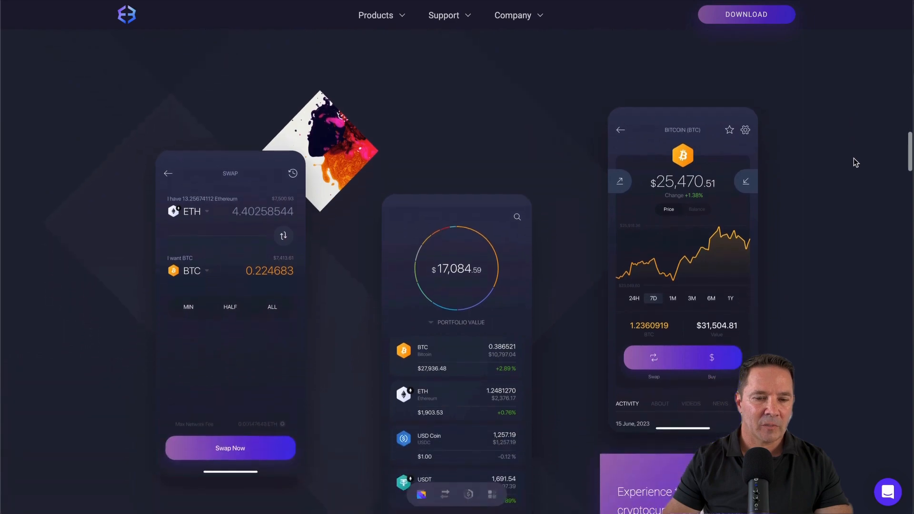
{"action": "scroll", "coordinate": [857, 163], "scroll_direction": "down", "scroll_amount": 3}
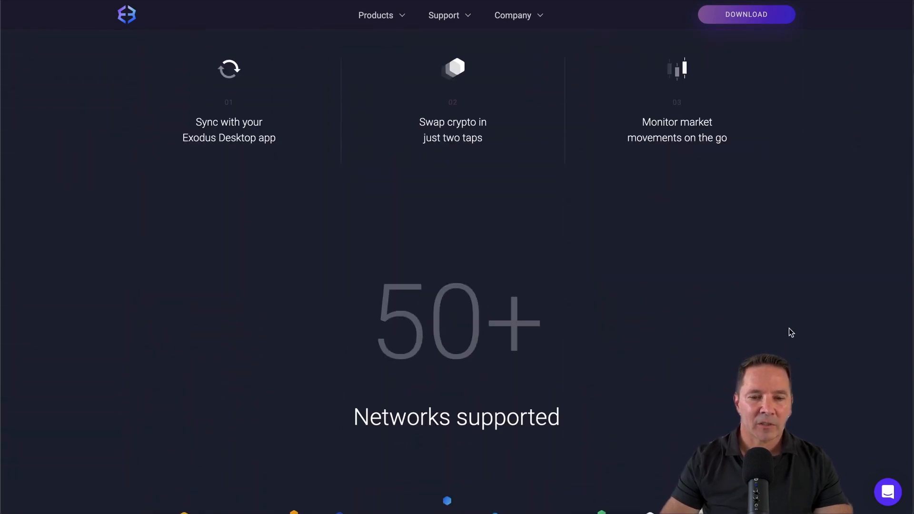
{"action": "scroll", "coordinate": [826, 335], "scroll_direction": "down", "scroll_amount": 9}
{"action": "scroll", "coordinate": [826, 332], "scroll_direction": "down", "scroll_amount": 8}
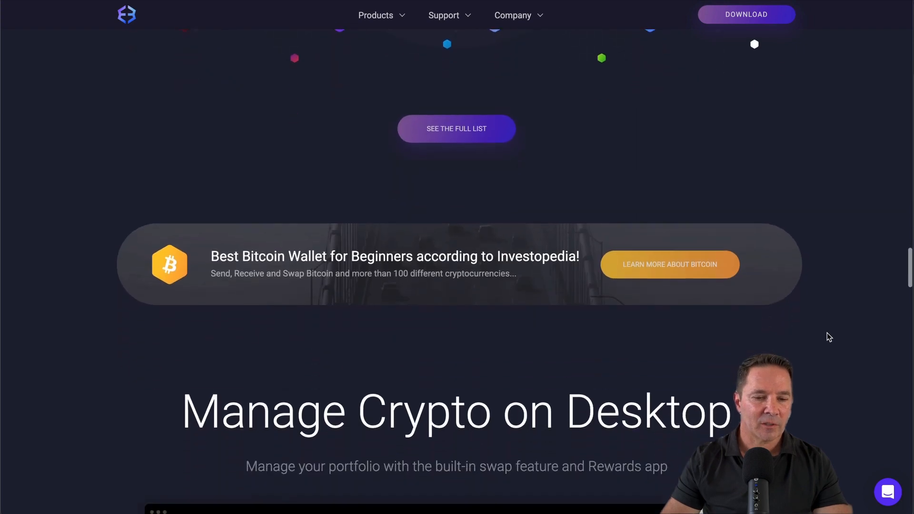
{"action": "scroll", "coordinate": [828, 333], "scroll_direction": "down", "scroll_amount": 4}
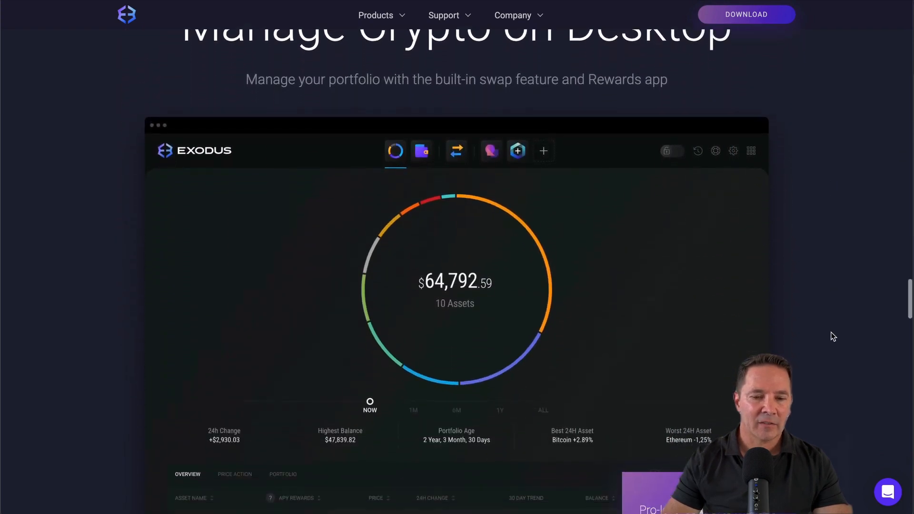
{"action": "scroll", "coordinate": [830, 333], "scroll_direction": "down", "scroll_amount": 10}
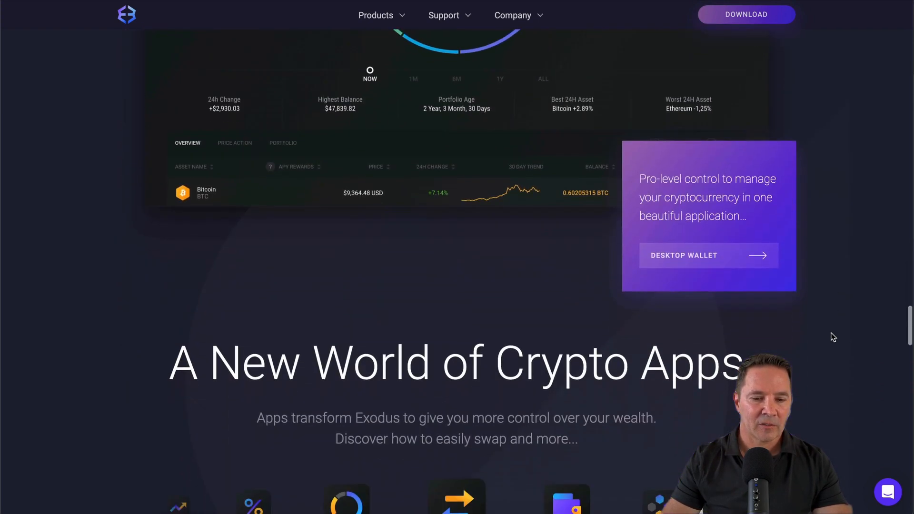
{"action": "scroll", "coordinate": [832, 337], "scroll_direction": "down", "scroll_amount": 13}
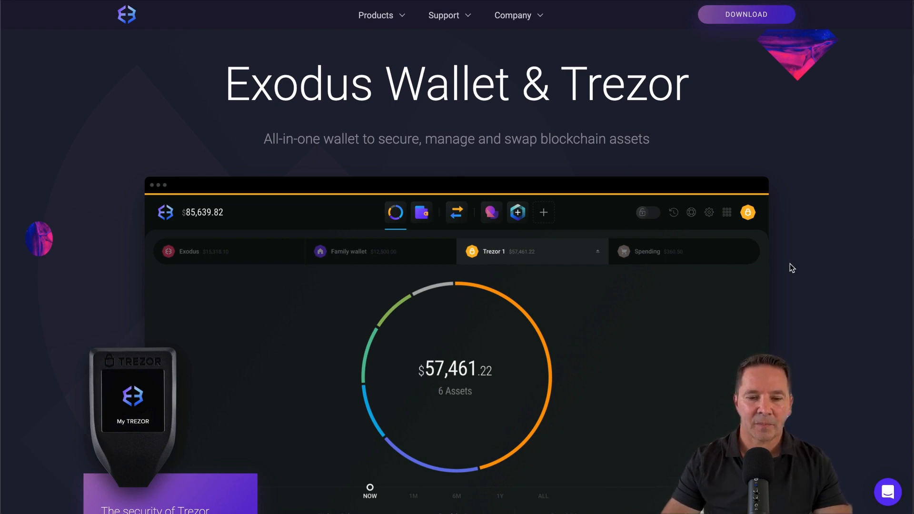
{"action": "scroll", "coordinate": [821, 269], "scroll_direction": "down", "scroll_amount": 10}
{"action": "scroll", "coordinate": [822, 269], "scroll_direction": "down", "scroll_amount": 8}
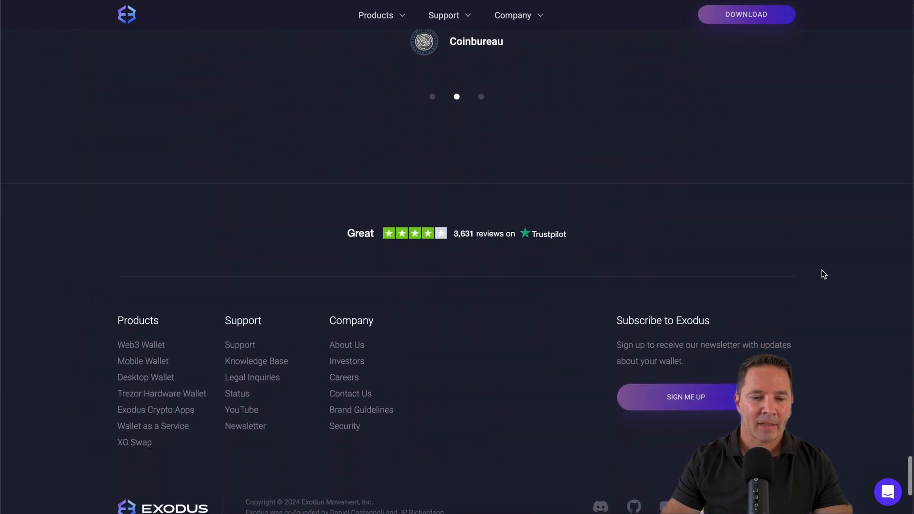
{"action": "scroll", "coordinate": [804, 216], "scroll_direction": "up", "scroll_amount": 6}
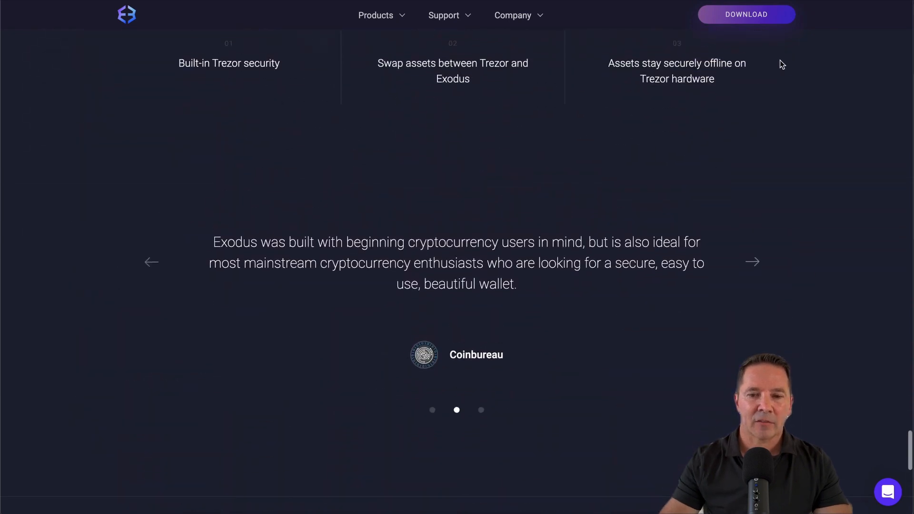
Go to the Exodus download page and choose the desktop wallet version for M1/M2 Macs.
{"action": "left_click", "coordinate": [750, 17]}
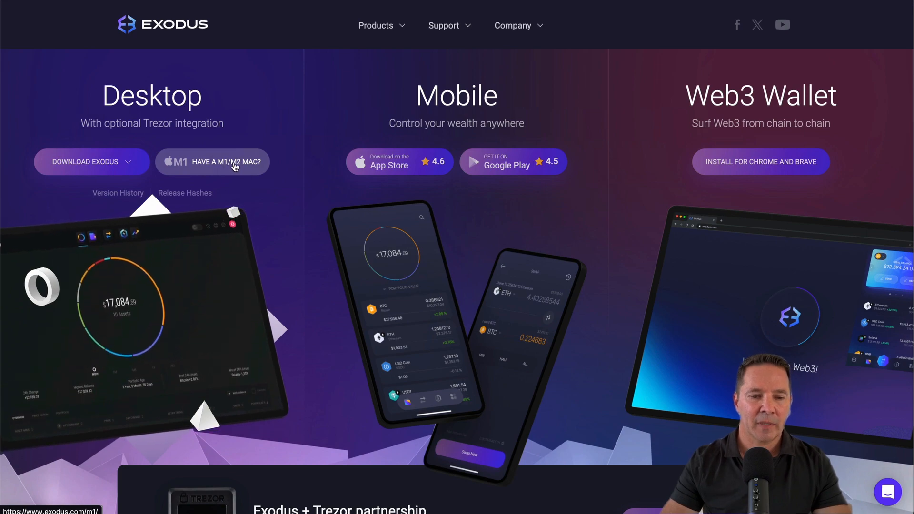
{"action": "left_click", "coordinate": [228, 164]}
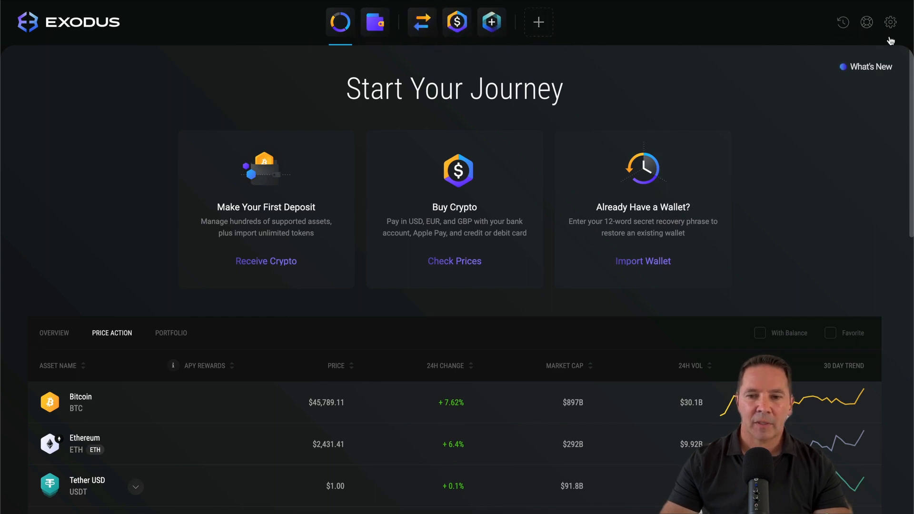
{"action": "mouse_move", "coordinate": [904, 17]}
{"action": "left_mouse_down"}
{"action": "mouse_move", "coordinate": [820, 15]}
{"action": "mouse_move", "coordinate": [882, 46]}
{"action": "mouse_move", "coordinate": [881, 14]}
{"action": "left_mouse_up"}
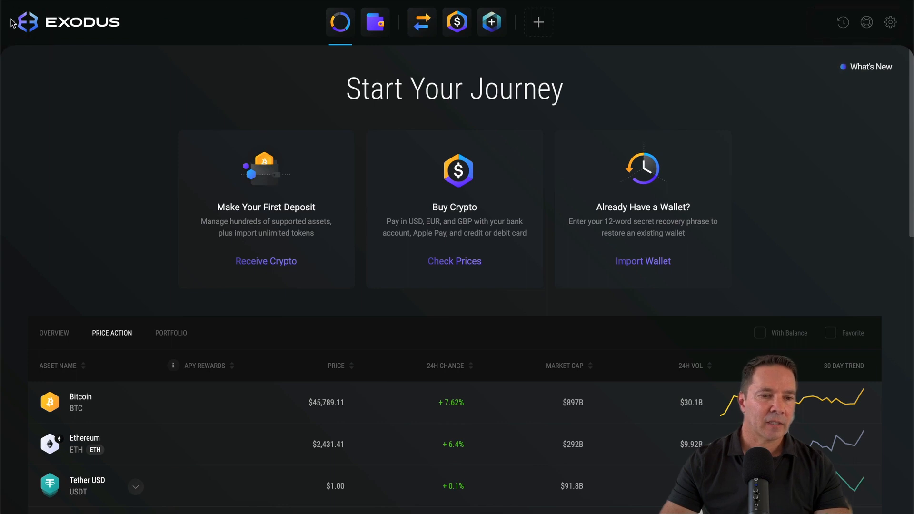
{"action": "mouse_move", "coordinate": [32, 2]}
{"action": "left_mouse_down"}
{"action": "mouse_move", "coordinate": [9, 31]}
{"action": "mouse_move", "coordinate": [54, 28]}
{"action": "left_mouse_up"}
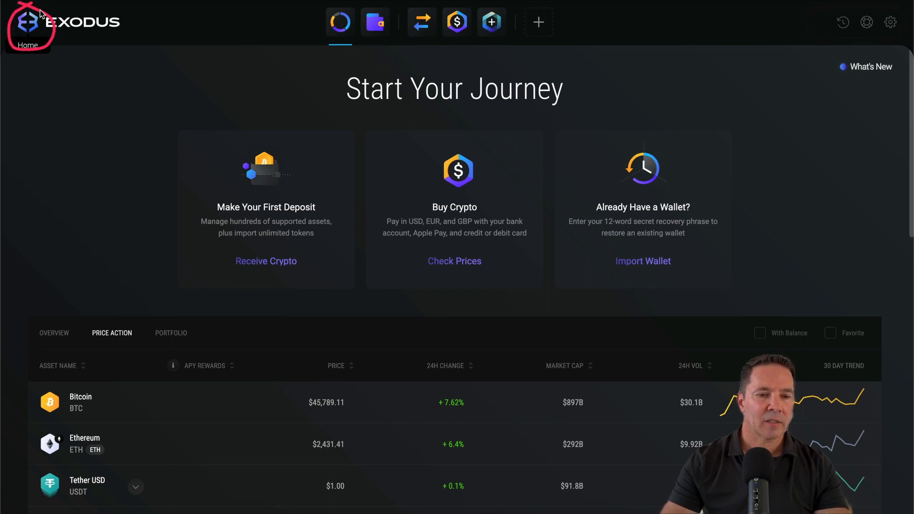
Read the What's New release notes of the desktop wallet and close them.
{"action": "left_click", "coordinate": [877, 68]}
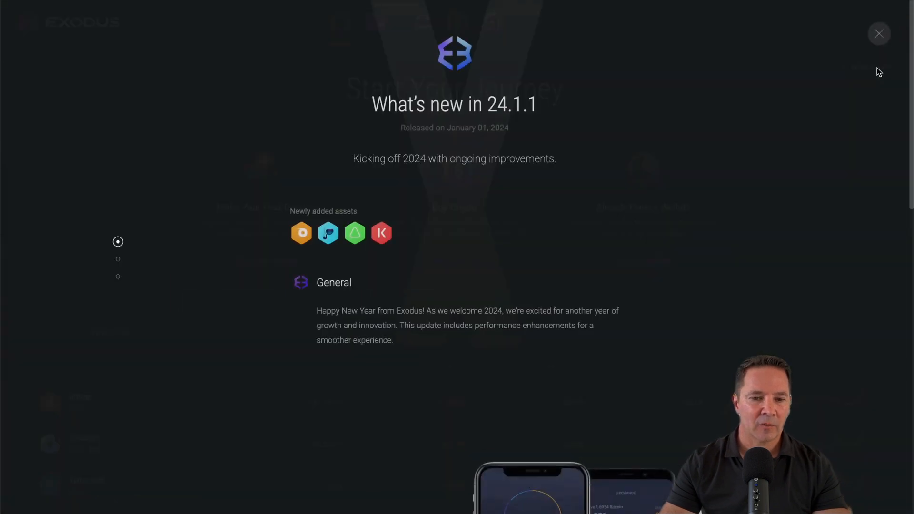
{"action": "scroll", "coordinate": [732, 195], "scroll_direction": "down", "scroll_amount": 5}
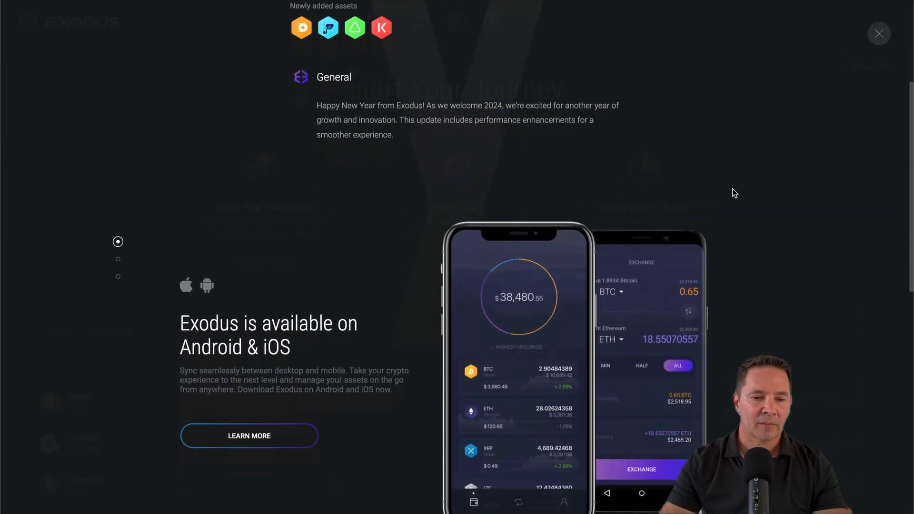
{"action": "scroll", "coordinate": [737, 189], "scroll_direction": "up", "scroll_amount": 5}
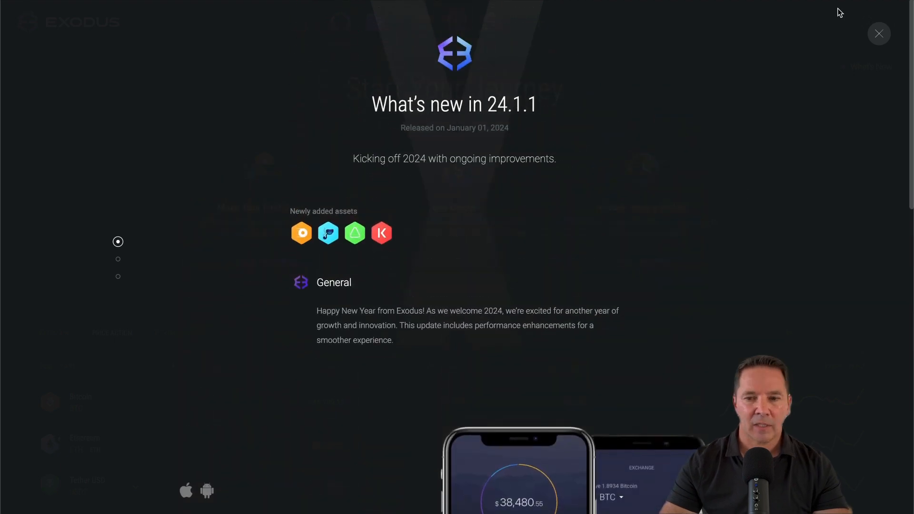
{"action": "key", "text": "Escape"}
Check the option for importing an existing wallet and cancel the restart it asks for.
{"action": "scroll", "coordinate": [328, 202], "scroll_direction": "down", "scroll_amount": 2}
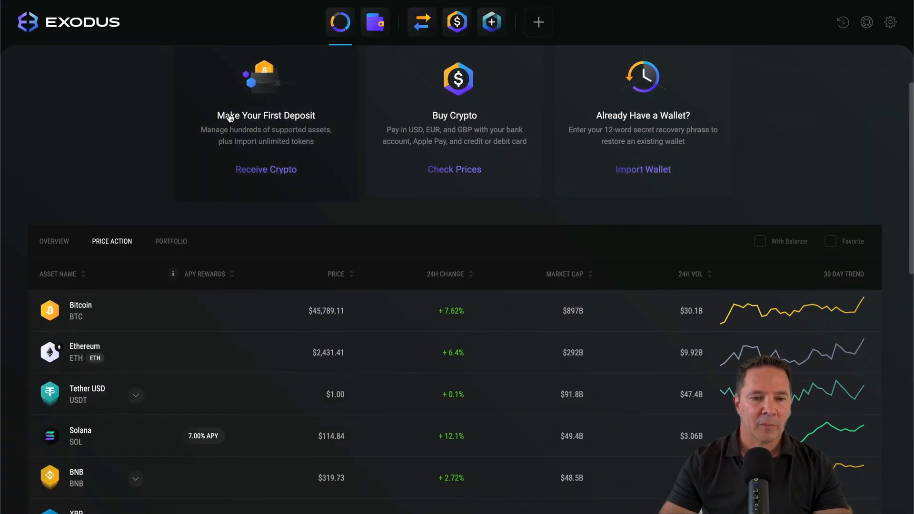
{"action": "scroll", "coordinate": [267, 111], "scroll_direction": "up", "scroll_amount": 2}
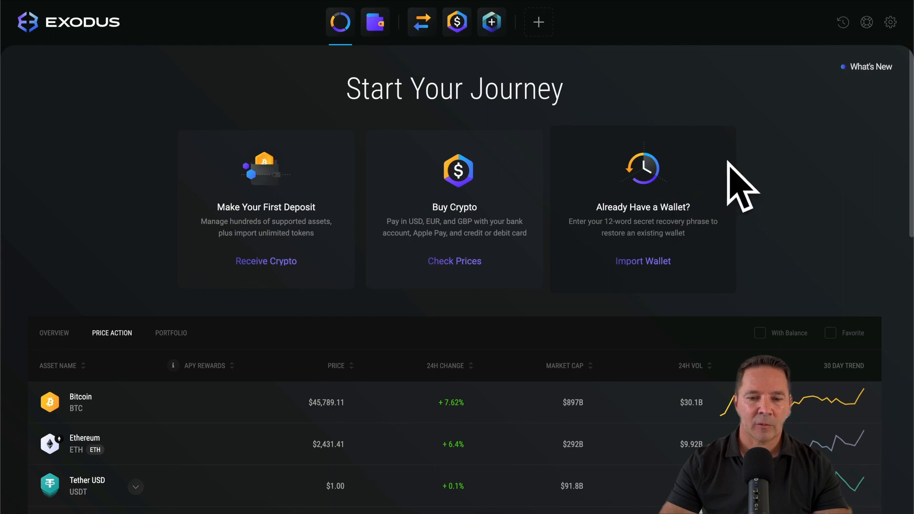
{"action": "left_click", "coordinate": [664, 183]}
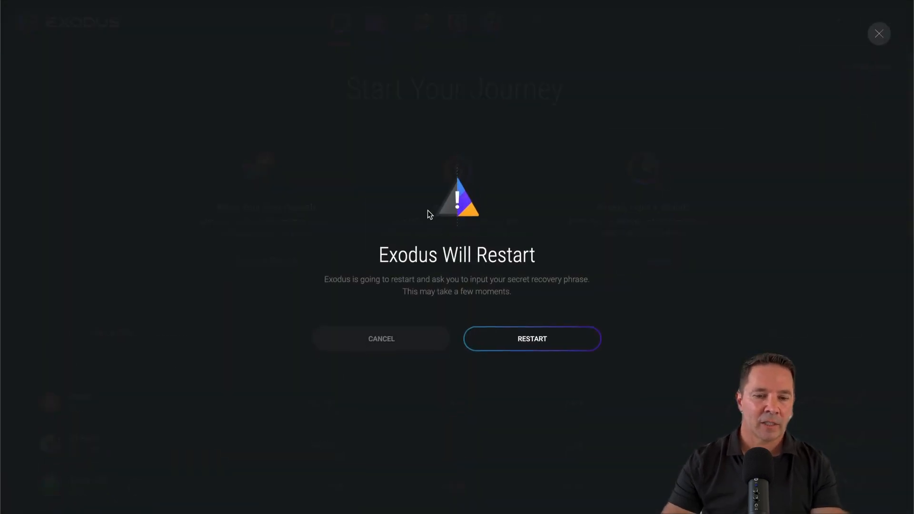
{"action": "left_click", "coordinate": [384, 340]}
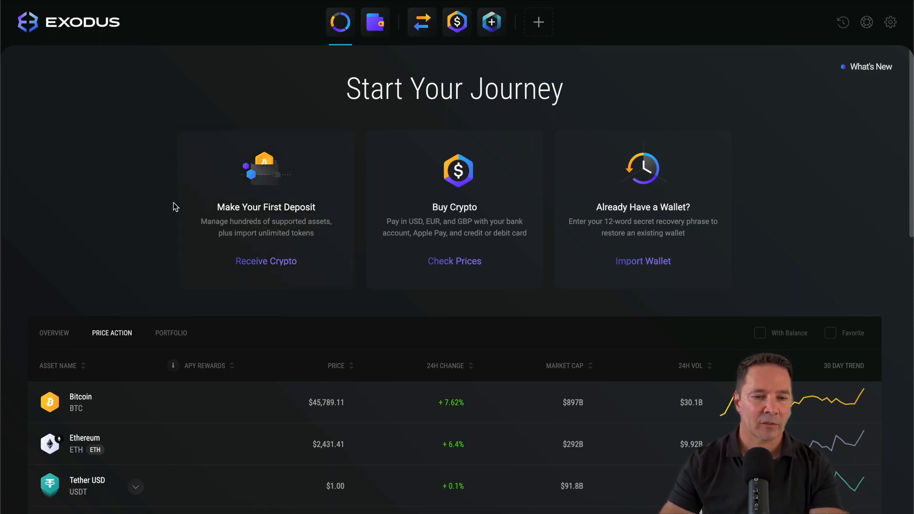
Examine the asset price list and the assets available for a first deposit, without choosing one.
{"action": "scroll", "coordinate": [174, 202], "scroll_direction": "down", "scroll_amount": 5}
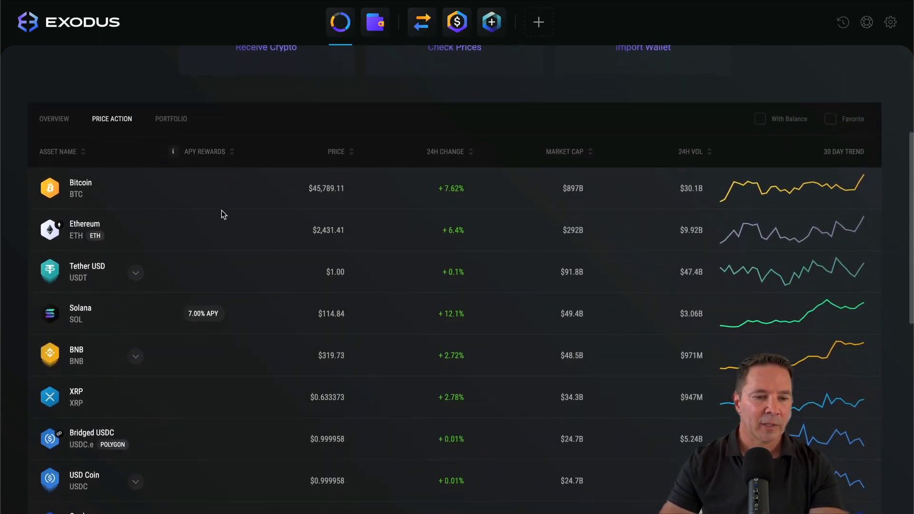
{"action": "scroll", "coordinate": [248, 218], "scroll_direction": "down", "scroll_amount": 5}
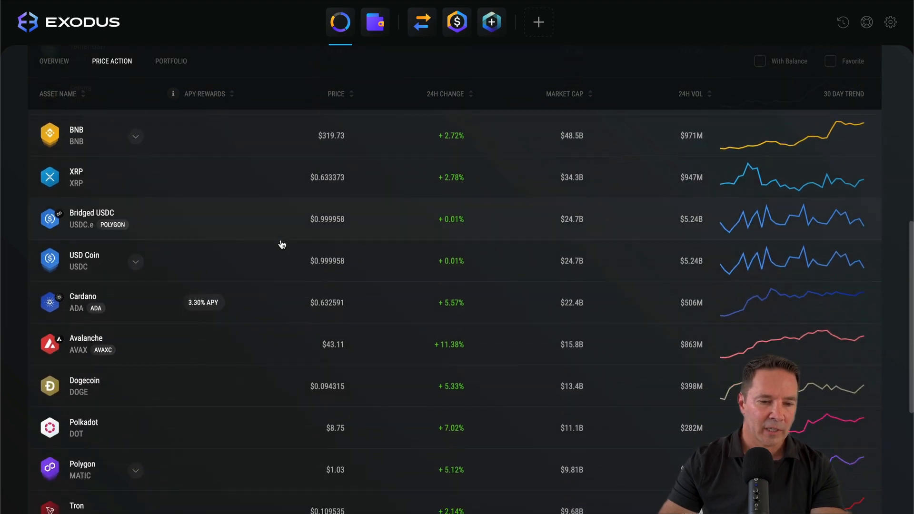
{"action": "scroll", "coordinate": [277, 248], "scroll_direction": "down", "scroll_amount": 1}
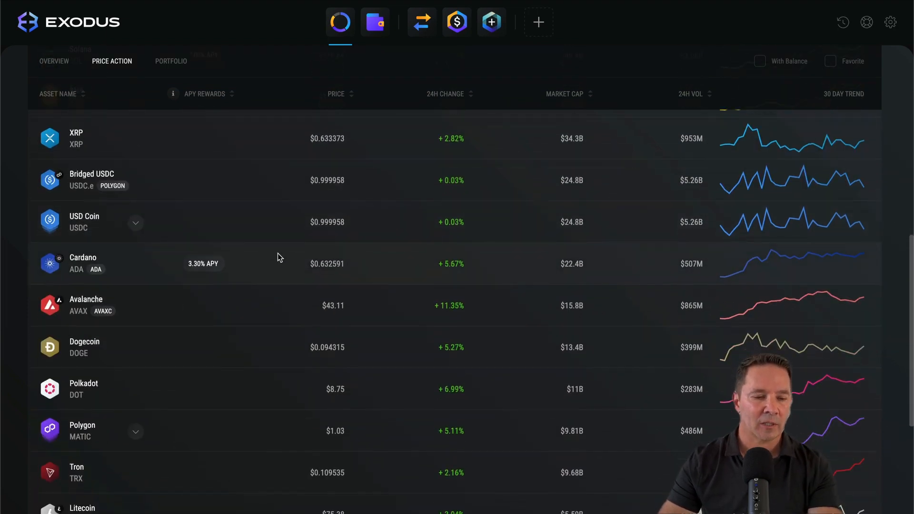
{"action": "scroll", "coordinate": [279, 257], "scroll_direction": "up", "scroll_amount": 10}
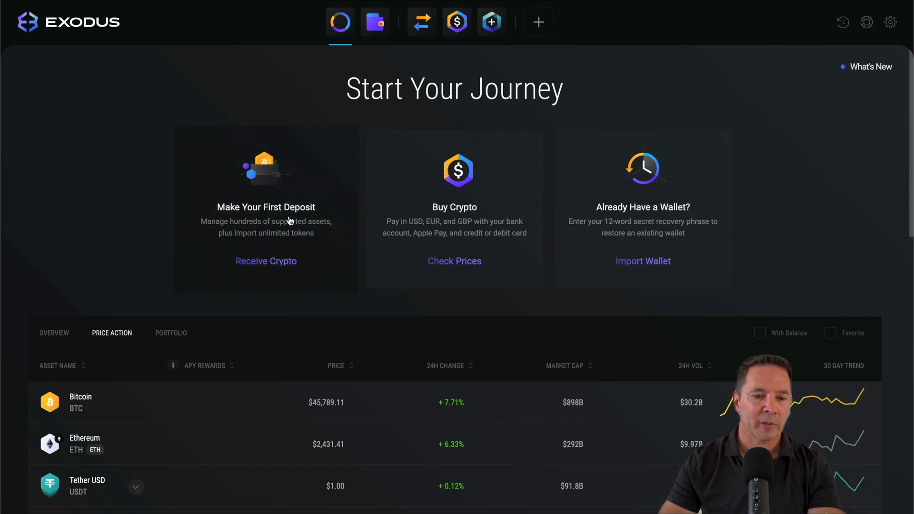
{"action": "left_click", "coordinate": [271, 203]}
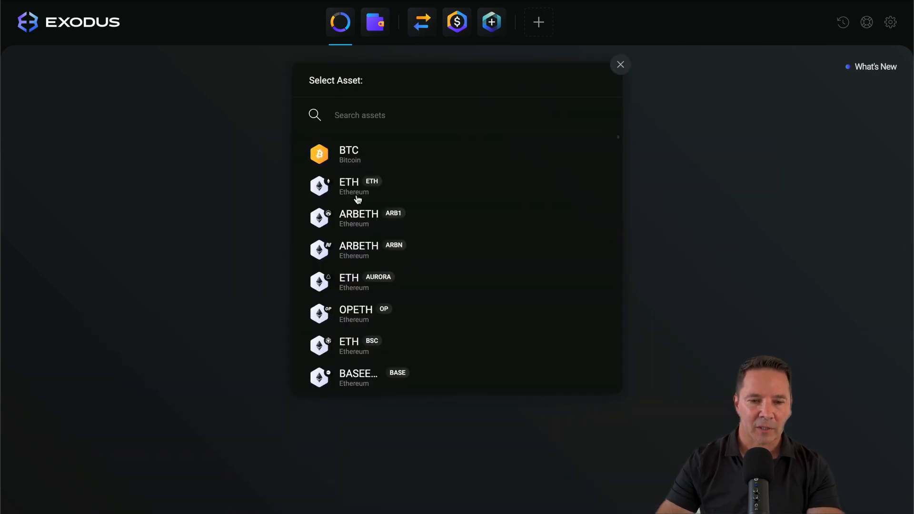
{"action": "left_click", "coordinate": [619, 63]}
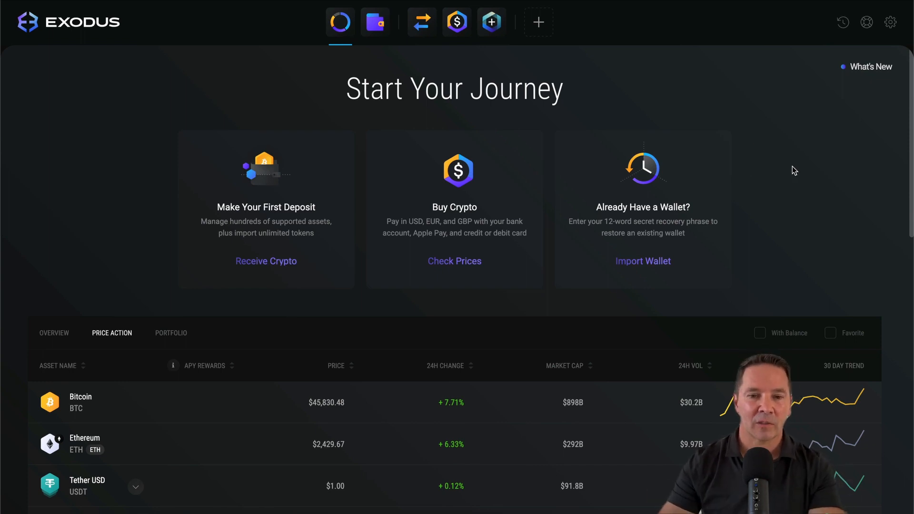
Start the wallet backup from the settings, creating the wallet password and entering it again to confirm it.
{"action": "left_click", "coordinate": [890, 21]}
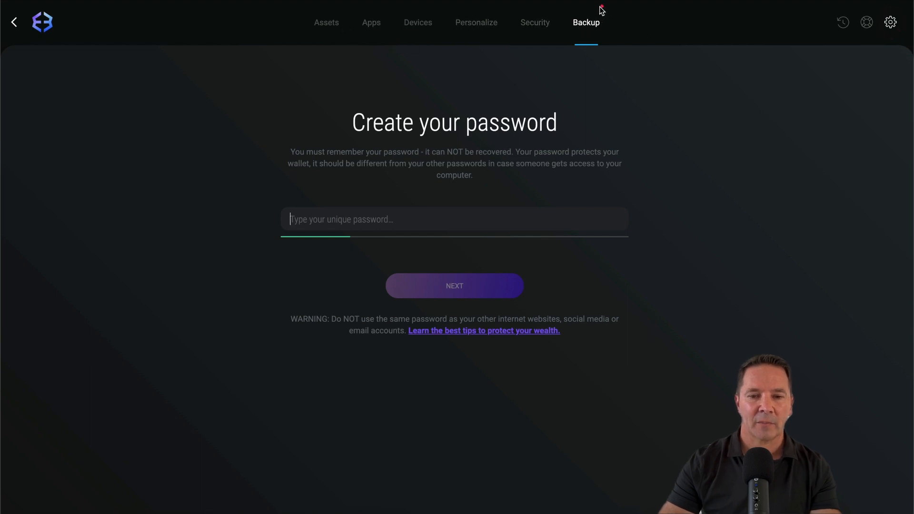
{"action": "mouse_move", "coordinate": [567, 45]}
{"action": "left_mouse_down"}
{"action": "mouse_move", "coordinate": [618, 23]}
{"action": "mouse_move", "coordinate": [593, 5]}
{"action": "left_mouse_up"}
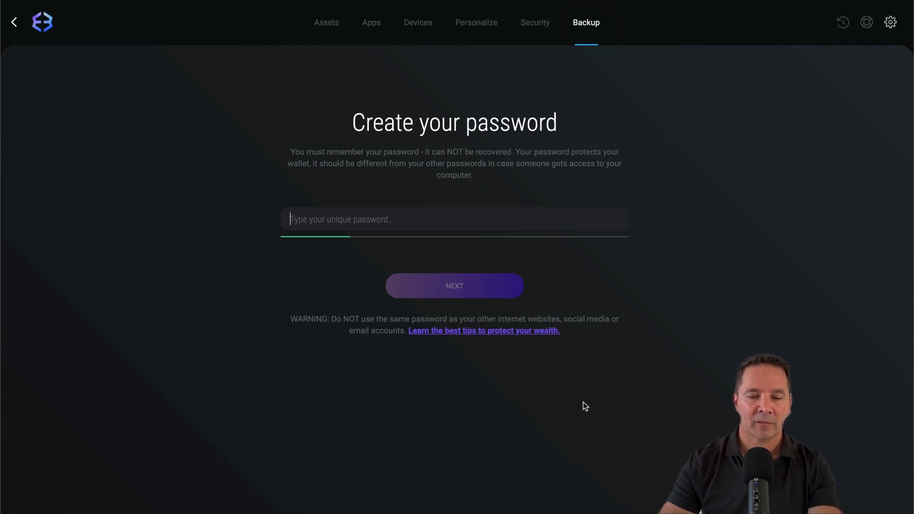
{"action": "key", "text": "ctrl+v"}
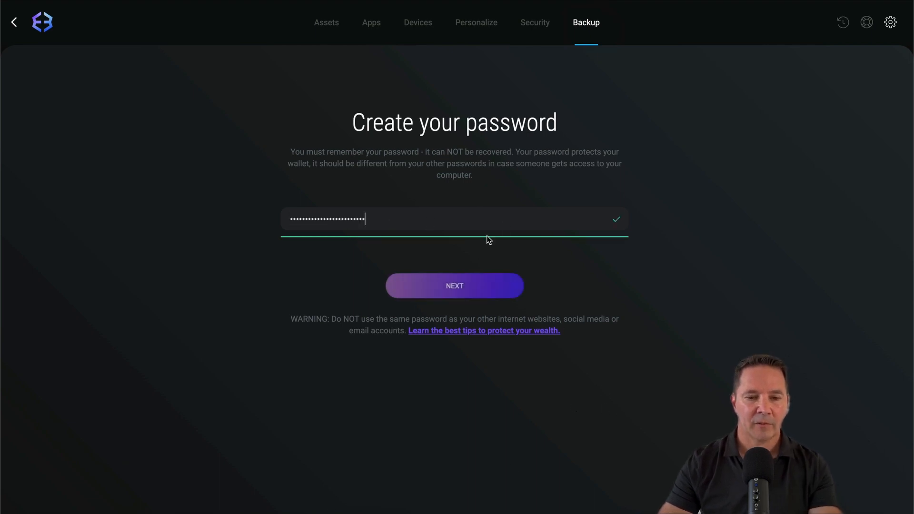
{"action": "left_click", "coordinate": [459, 285]}
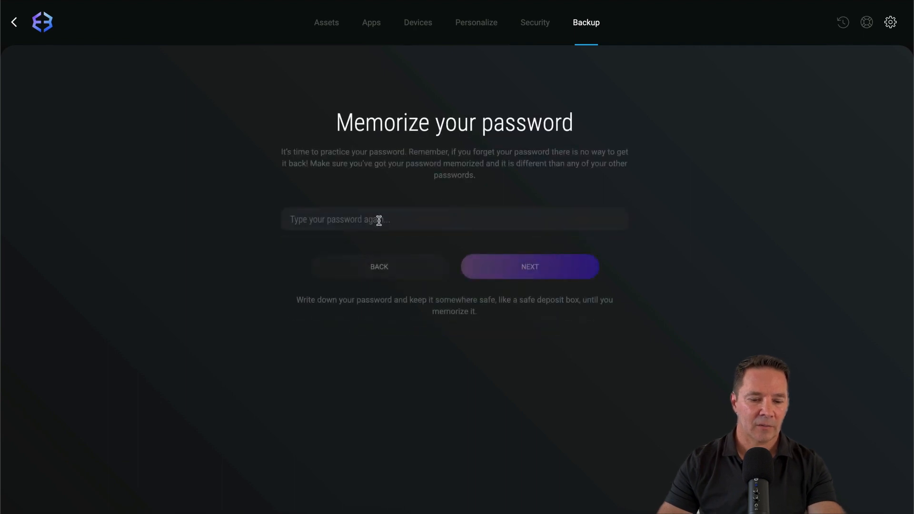
{"action": "key", "text": "ctrl+v"}
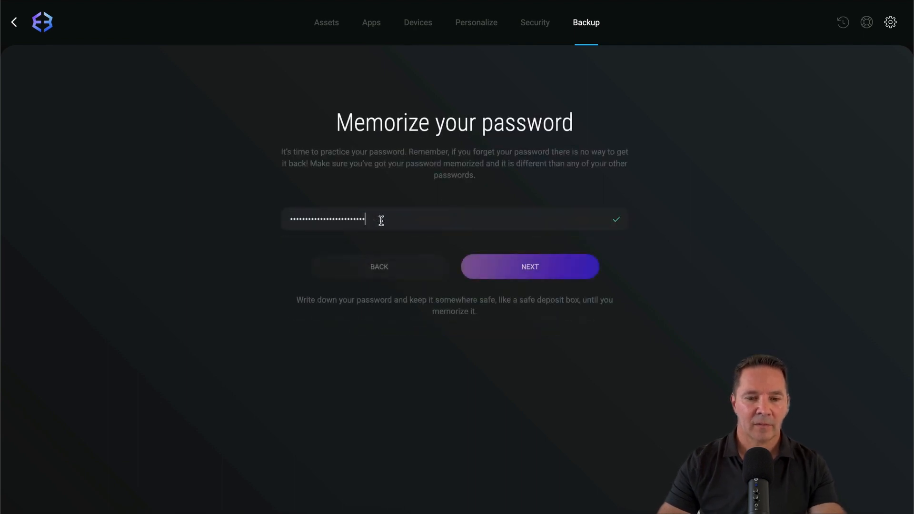
{"action": "left_click", "coordinate": [547, 267]}
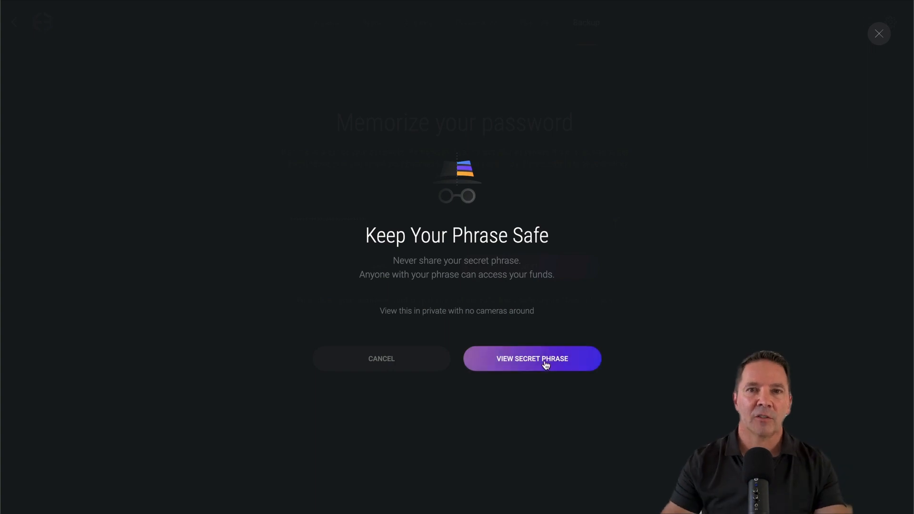
Agree to view the secret phrase and reveal the words of the 12-word recovery phrase.
{"action": "left_click", "coordinate": [572, 363]}
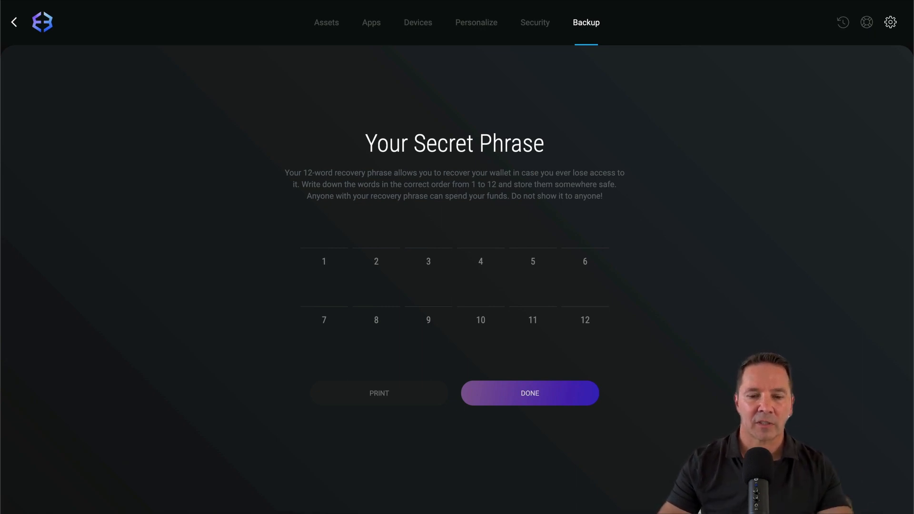
{"action": "mouse_move", "coordinate": [561, 322]}
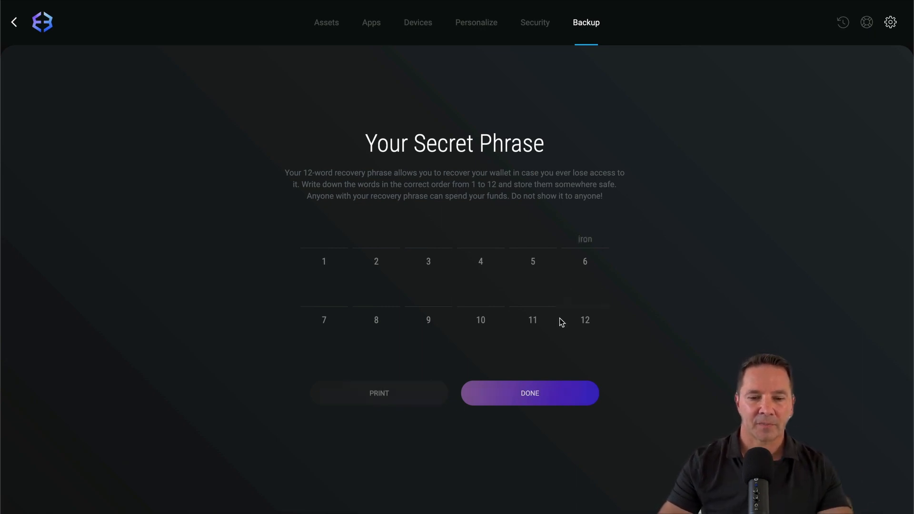
Finish viewing the secret phrase and complete the paper backup check by identifying its 3rd word.
{"action": "left_click", "coordinate": [537, 396]}
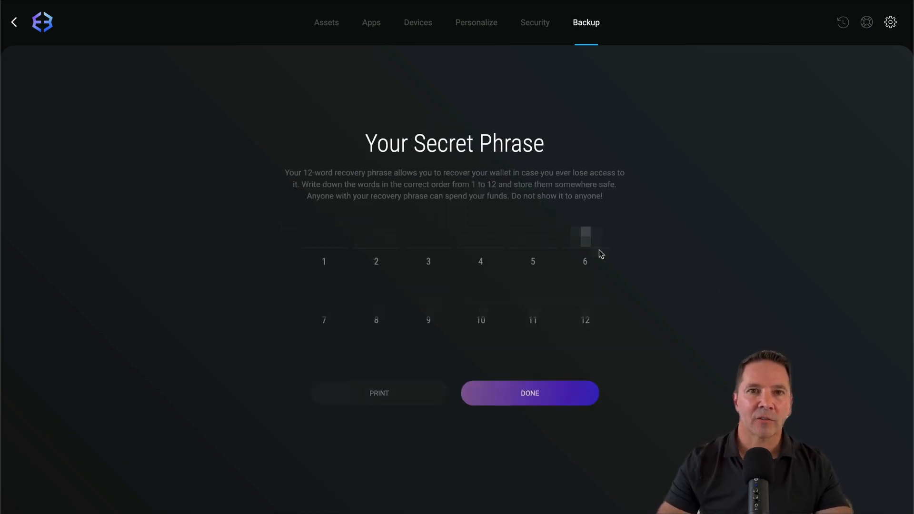
{"action": "left_click", "coordinate": [538, 394]}
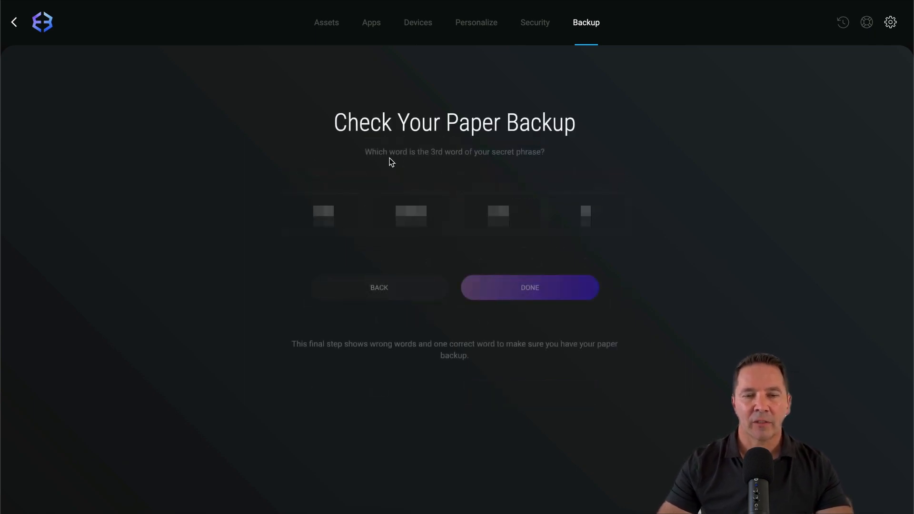
{"action": "mouse_move", "coordinate": [590, 142]}
{"action": "left_mouse_down"}
{"action": "mouse_move", "coordinate": [352, 141]}
{"action": "mouse_move", "coordinate": [532, 178]}
{"action": "mouse_move", "coordinate": [523, 130]}
{"action": "left_mouse_up"}
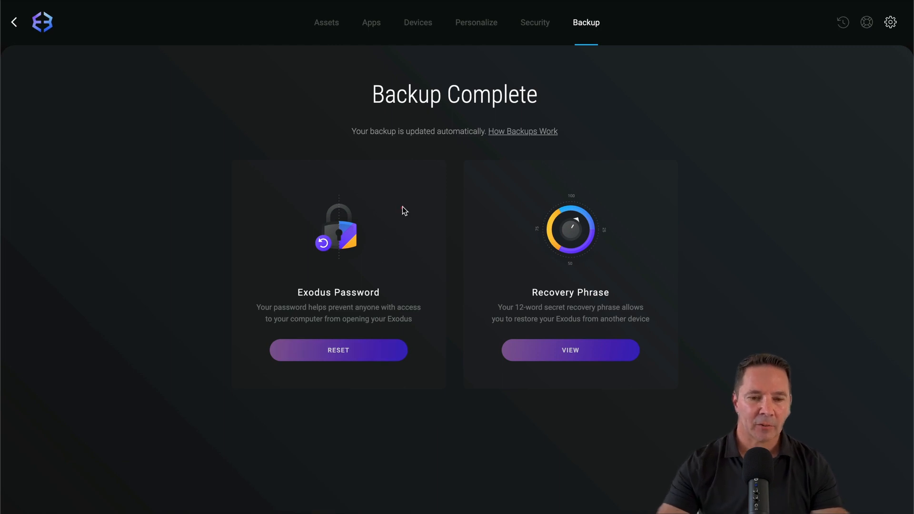
{"action": "mouse_move", "coordinate": [404, 202]}
{"action": "left_mouse_down"}
{"action": "mouse_move", "coordinate": [269, 419]}
{"action": "mouse_move", "coordinate": [362, 187]}
{"action": "left_mouse_up"}
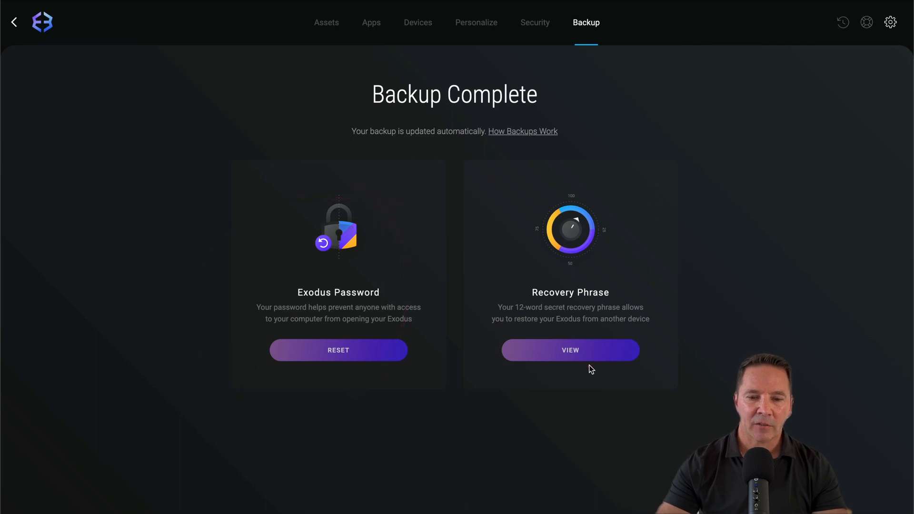
{"action": "mouse_move", "coordinate": [649, 217]}
{"action": "left_mouse_down"}
{"action": "mouse_move", "coordinate": [526, 413]}
{"action": "mouse_move", "coordinate": [547, 115]}
{"action": "left_mouse_up"}
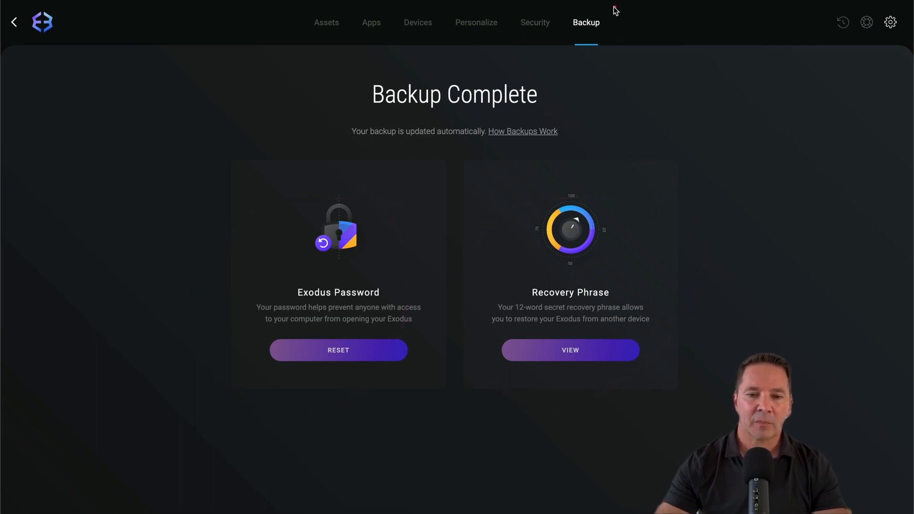
{"action": "mouse_move", "coordinate": [613, 7]}
{"action": "left_mouse_down"}
{"action": "mouse_move", "coordinate": [564, 56]}
{"action": "mouse_move", "coordinate": [603, 27]}
{"action": "left_mouse_up"}
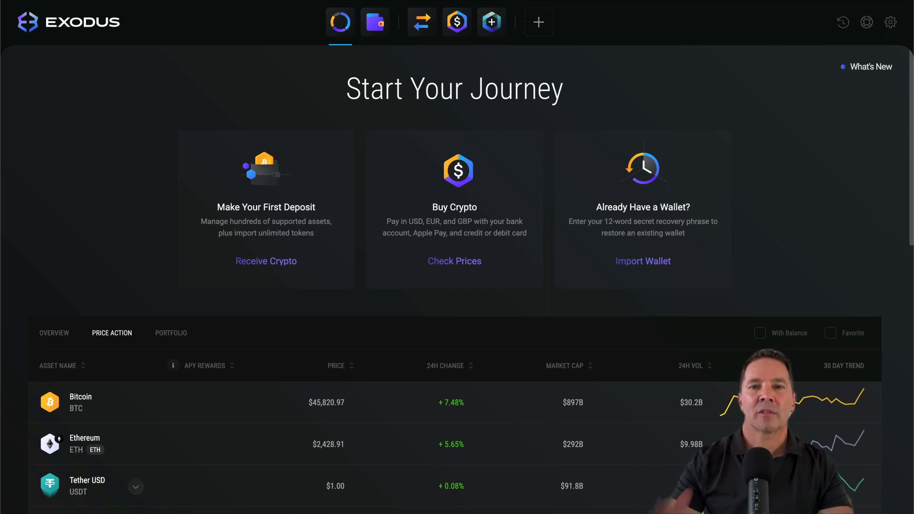
Choose Bitcoin as the asset for the first deposit and copy the wallet's Bitcoin receiving address.
{"action": "left_click", "coordinate": [277, 186]}
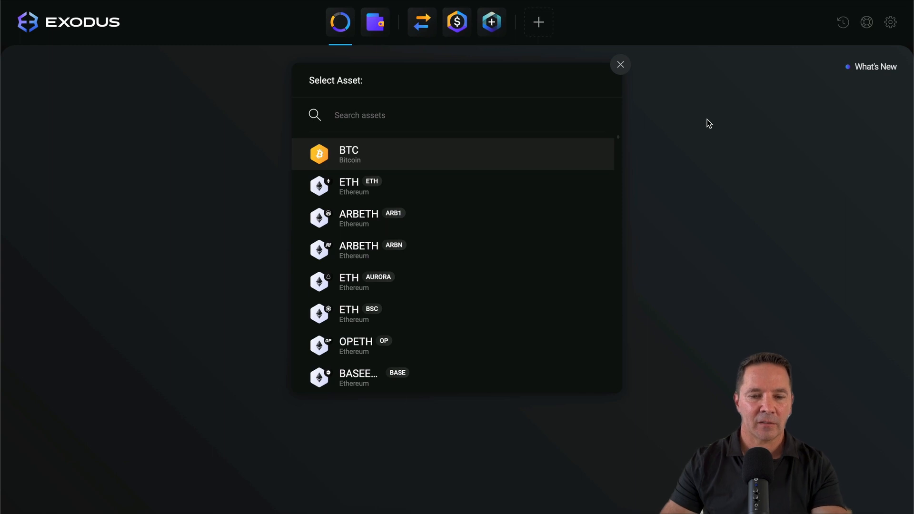
{"action": "left_click", "coordinate": [382, 160]}
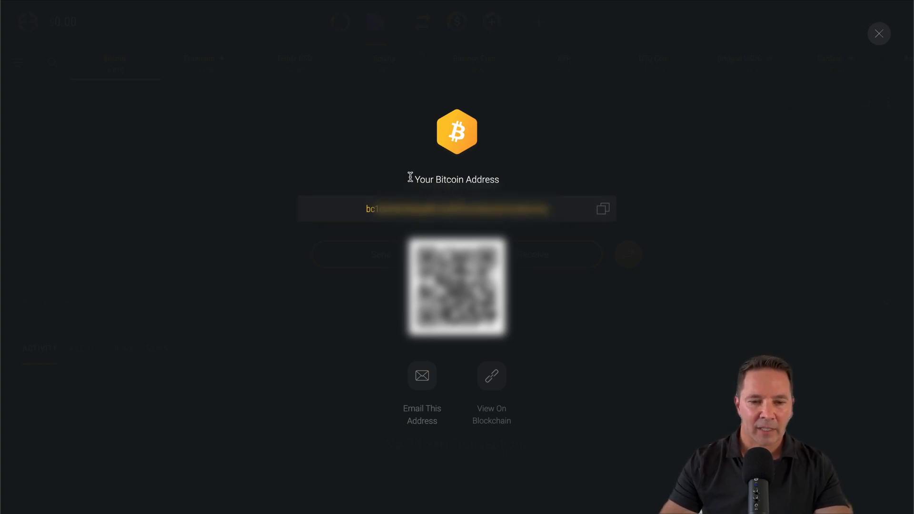
{"action": "left_click_drag", "start_coordinate": [415, 178], "coordinate": [507, 179]}
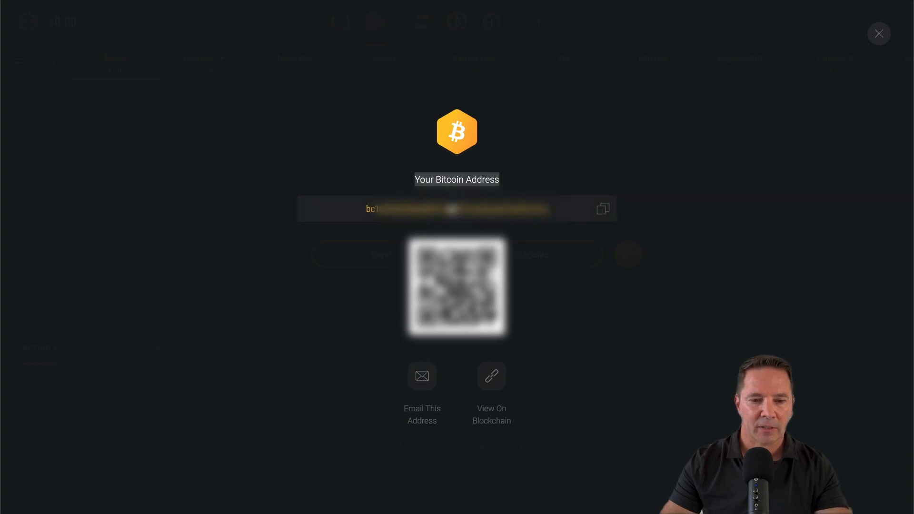
{"action": "left_click", "coordinate": [411, 165]}
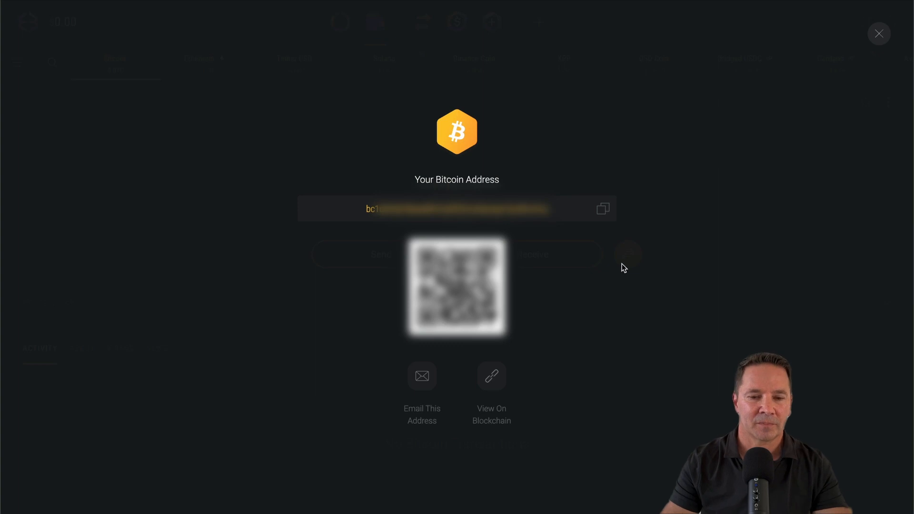
{"action": "left_click", "coordinate": [605, 213]}
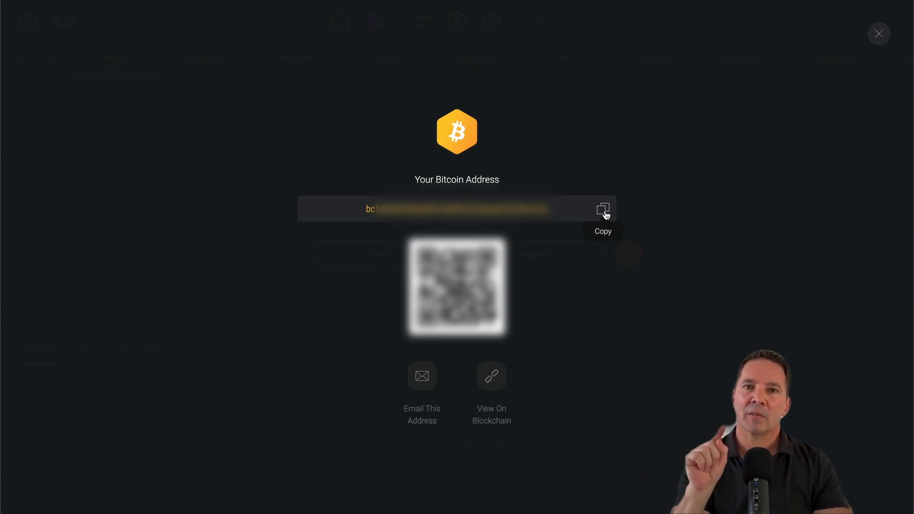
{"action": "left_click", "coordinate": [603, 210]}
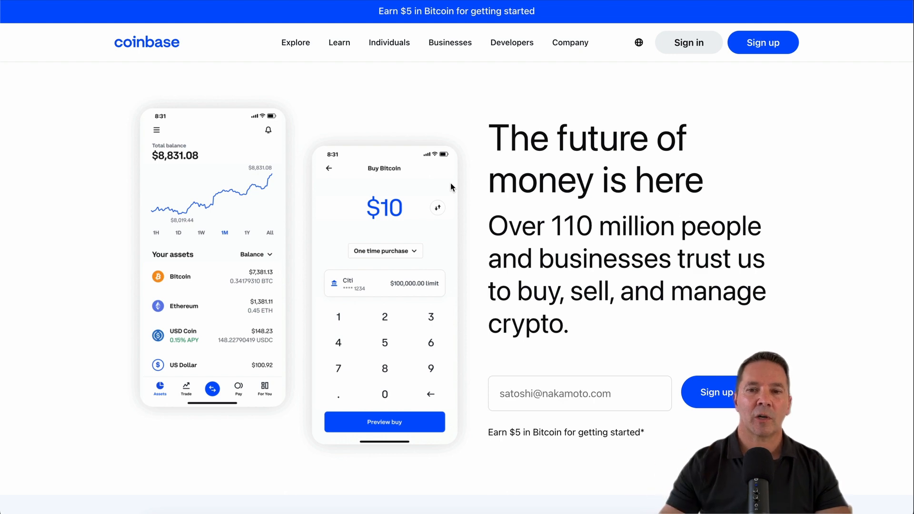
Switch to Coinbase, sign in to the account, and start a Send Crypto transfer.
{"action": "left_click", "coordinate": [691, 48]}
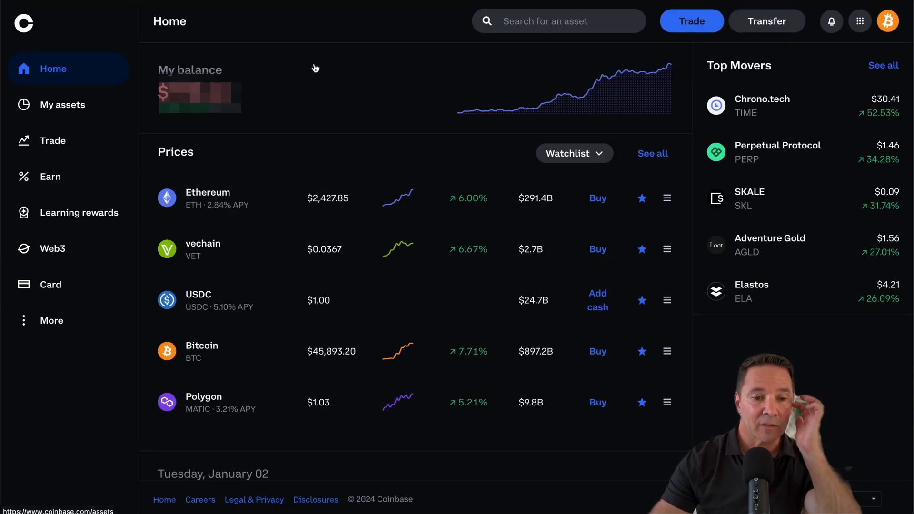
{"action": "mouse_move", "coordinate": [823, 5]}
{"action": "left_mouse_down"}
{"action": "mouse_move", "coordinate": [717, 21]}
{"action": "mouse_move", "coordinate": [775, 45]}
{"action": "mouse_move", "coordinate": [818, 6]}
{"action": "left_mouse_up"}
{"action": "left_click", "coordinate": [766, 21]}
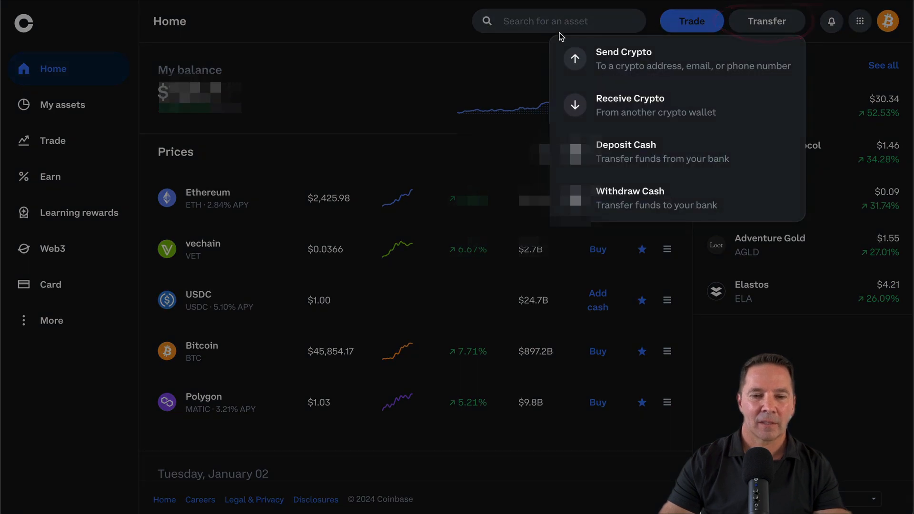
{"action": "mouse_move", "coordinate": [664, 42]}
{"action": "left_mouse_down"}
{"action": "mouse_move", "coordinate": [565, 56]}
{"action": "mouse_move", "coordinate": [661, 74]}
{"action": "mouse_move", "coordinate": [643, 44]}
{"action": "left_mouse_up"}
{"action": "left_click", "coordinate": [610, 57]}
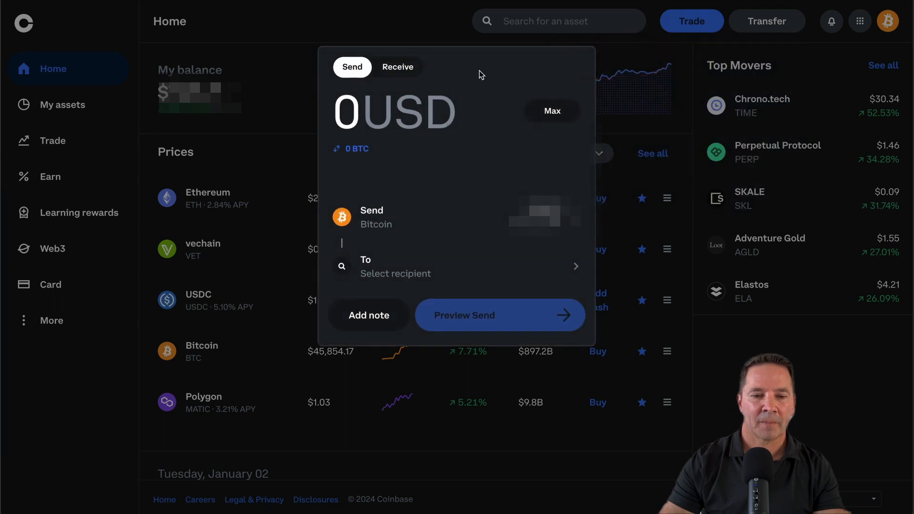
Try the amount's currency switch to BTC and back to USD, and set the Bitcoin send amount to 25 USD.
{"action": "mouse_move", "coordinate": [336, 142]}
{"action": "left_mouse_down"}
{"action": "mouse_move", "coordinate": [326, 158]}
{"action": "mouse_move", "coordinate": [349, 157]}
{"action": "mouse_move", "coordinate": [339, 140]}
{"action": "left_mouse_up"}
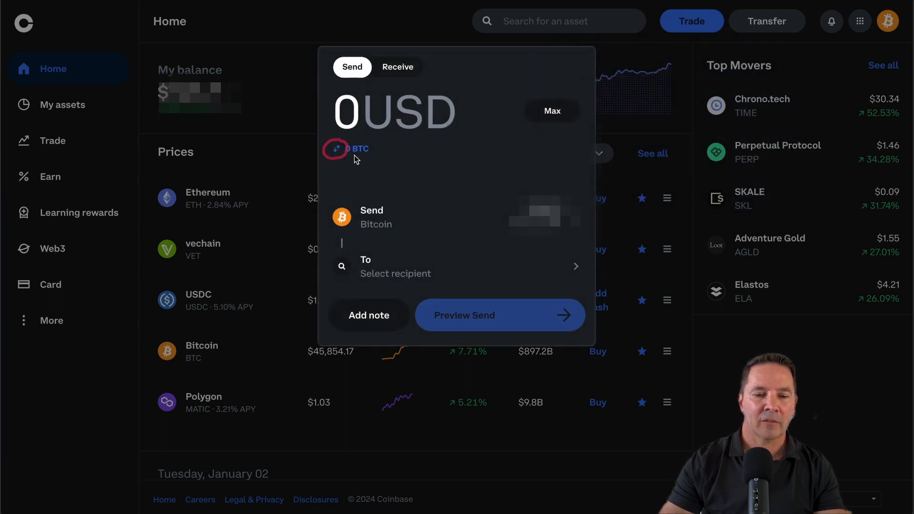
{"action": "left_click", "coordinate": [337, 149]}
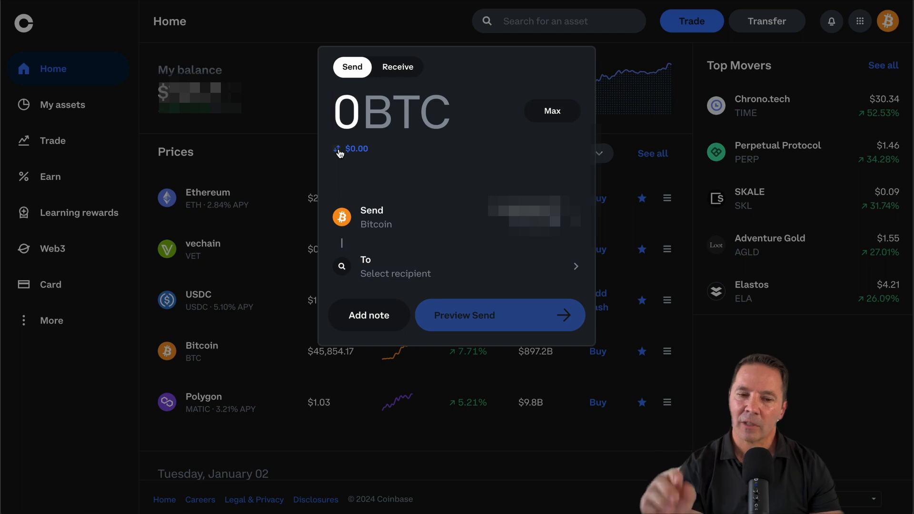
{"action": "left_click", "coordinate": [339, 151]}
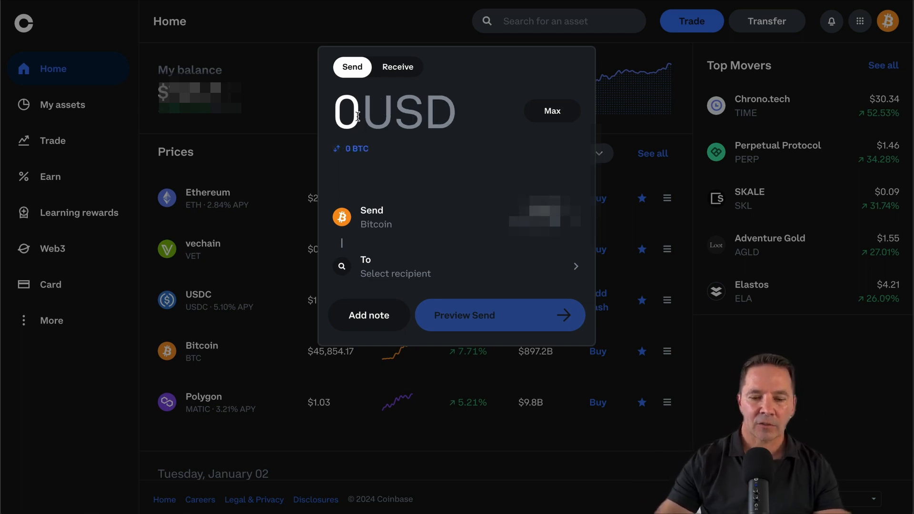
{"action": "type", "text": "25"}
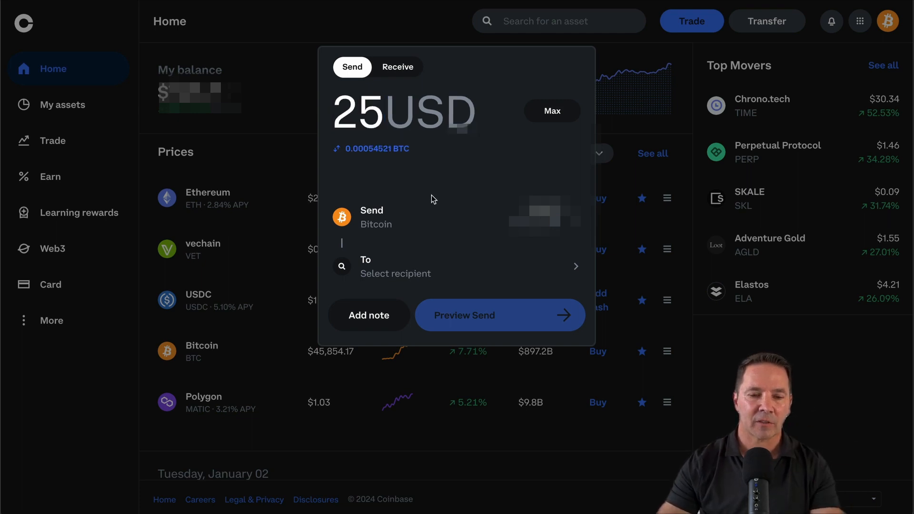
Set the copied Bitcoin address as the recipient, checking it against the address shown in Exodus.
{"action": "left_click", "coordinate": [575, 269]}
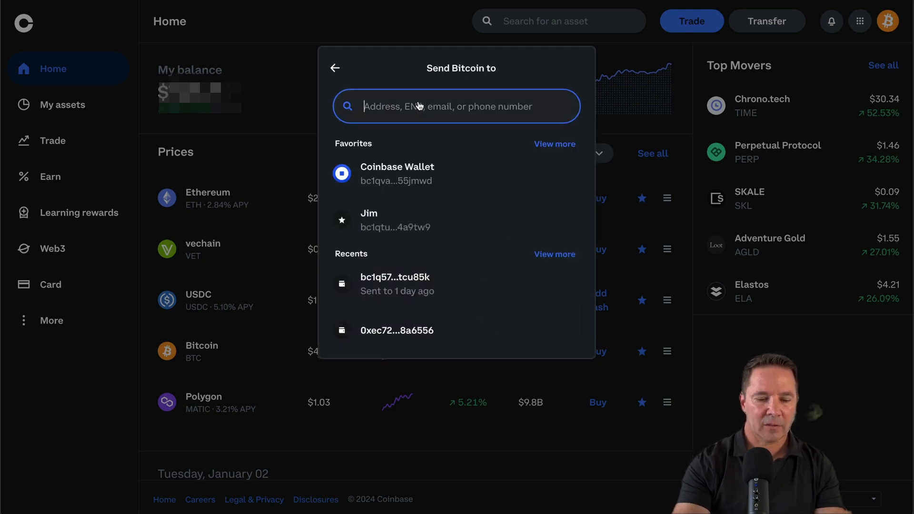
{"action": "key", "text": "ctrl+v"}
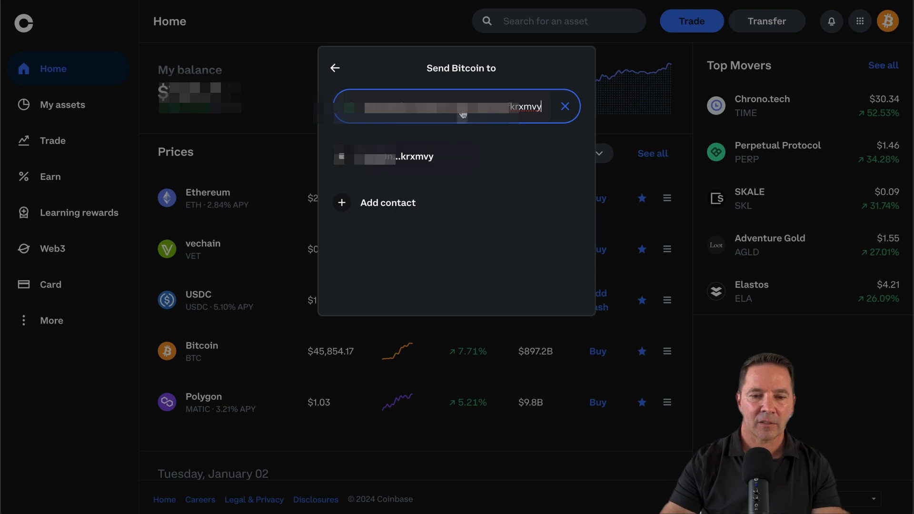
{"action": "left_click", "coordinate": [458, 107]}
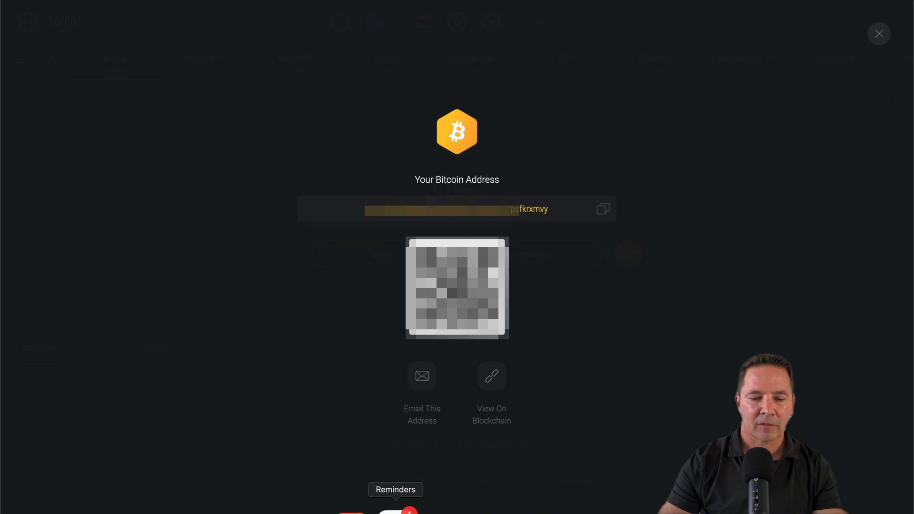
{"action": "left_click", "coordinate": [281, 507]}
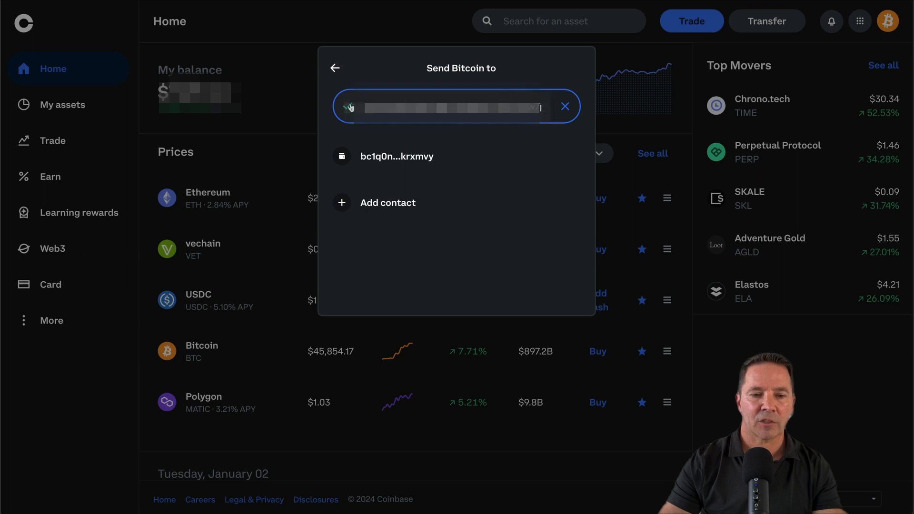
{"action": "mouse_move", "coordinate": [364, 86]}
{"action": "left_mouse_down"}
{"action": "mouse_move", "coordinate": [356, 88]}
{"action": "mouse_move", "coordinate": [352, 123]}
{"action": "mouse_move", "coordinate": [364, 89]}
{"action": "left_mouse_up"}
{"action": "left_click", "coordinate": [337, 69]}
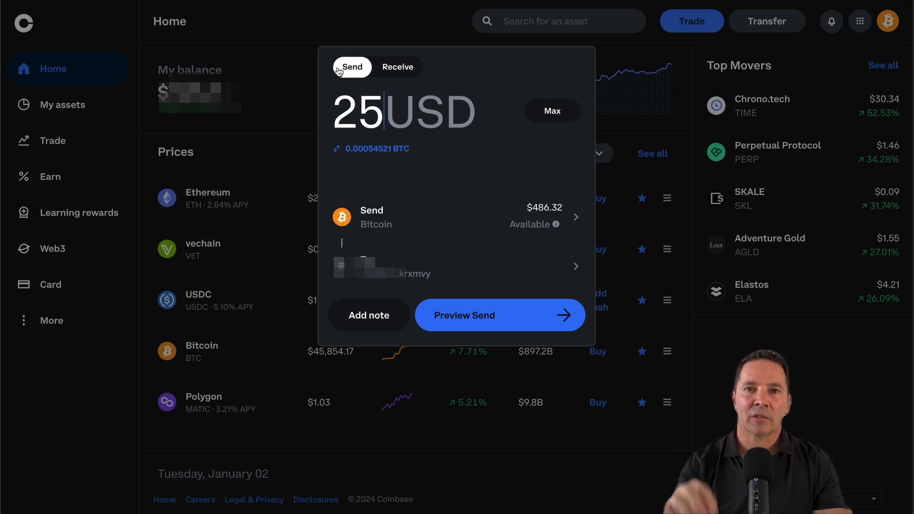
Preview the 25 USD send to examine its amount and network fee, and return to the send form without sending.
{"action": "mouse_move", "coordinate": [388, 298]}
{"action": "left_mouse_down"}
{"action": "mouse_move", "coordinate": [363, 293]}
{"action": "mouse_move", "coordinate": [415, 323]}
{"action": "mouse_move", "coordinate": [376, 298]}
{"action": "left_mouse_up"}
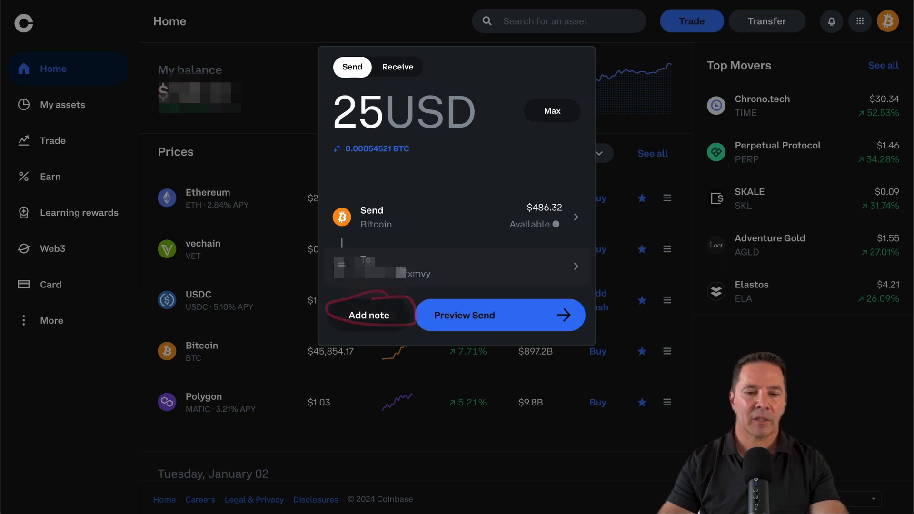
{"action": "left_click", "coordinate": [530, 319]}
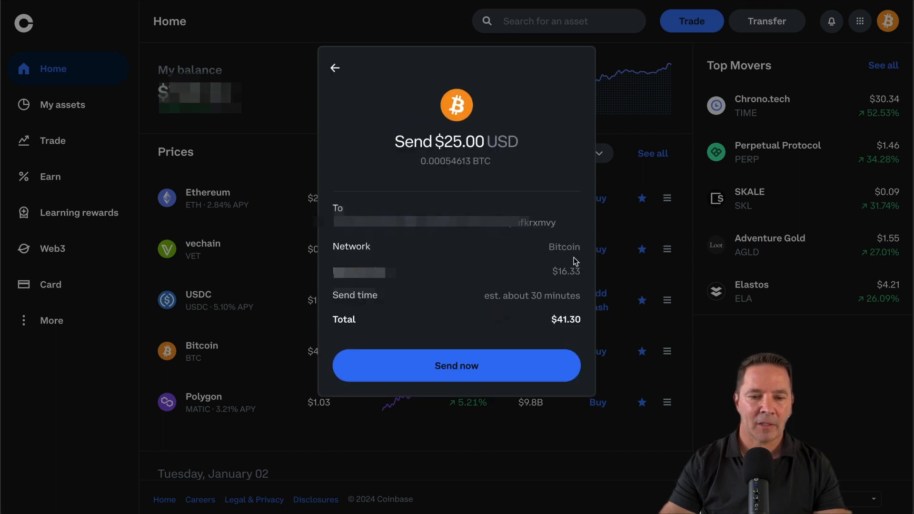
{"action": "mouse_move", "coordinate": [538, 138]}
{"action": "left_mouse_down"}
{"action": "mouse_move", "coordinate": [410, 128]}
{"action": "mouse_move", "coordinate": [548, 181]}
{"action": "mouse_move", "coordinate": [482, 113]}
{"action": "left_mouse_up"}
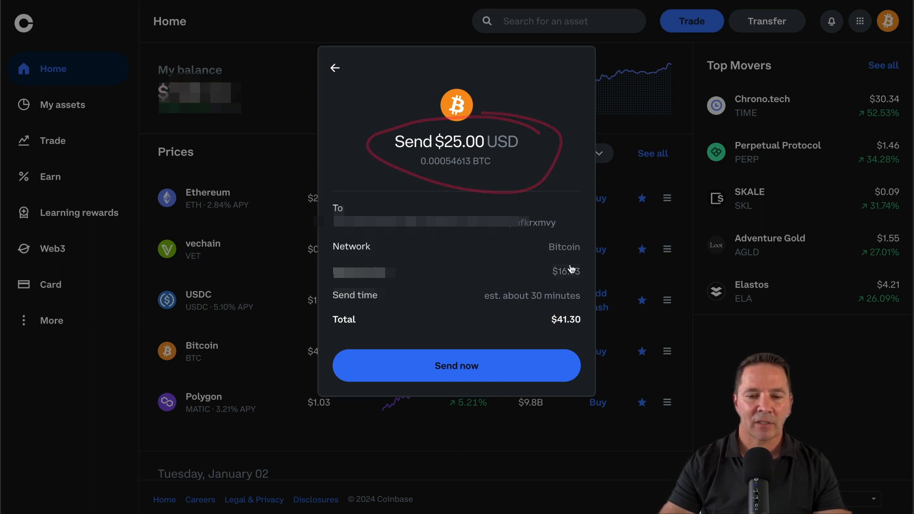
{"action": "mouse_move", "coordinate": [582, 260]}
{"action": "left_mouse_down"}
{"action": "mouse_move", "coordinate": [539, 282]}
{"action": "mouse_move", "coordinate": [579, 280]}
{"action": "mouse_move", "coordinate": [582, 254]}
{"action": "left_mouse_up"}
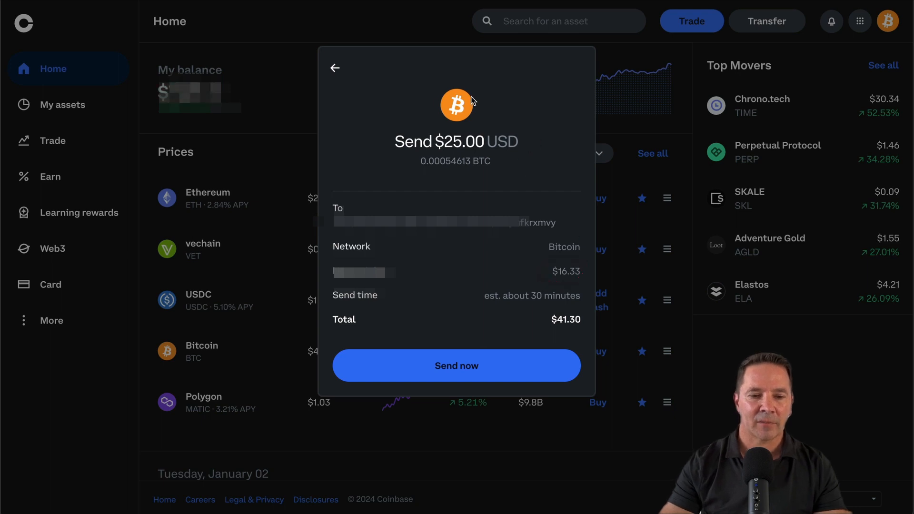
{"action": "left_click", "coordinate": [335, 69]}
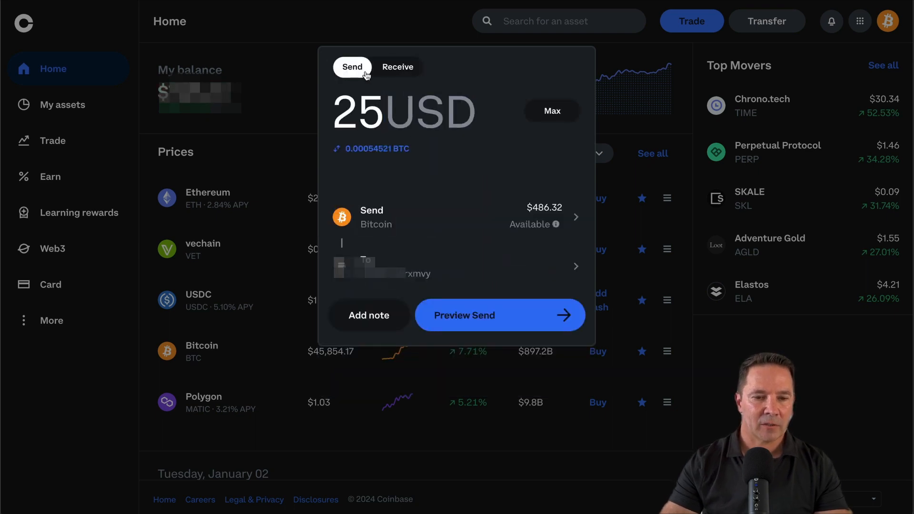
Set the send amount to the maximum available and preview the transfer, checking its network fee, total and recipient address.
{"action": "left_click", "coordinate": [552, 115]}
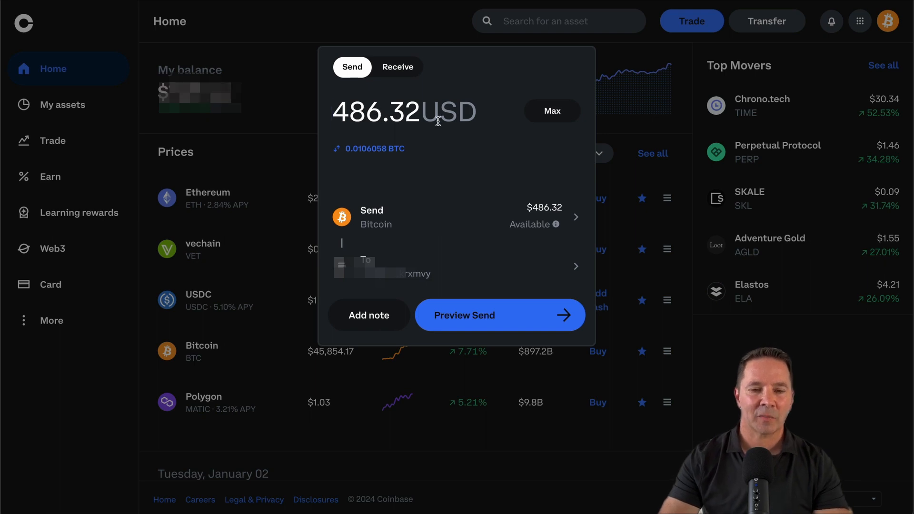
{"action": "left_click", "coordinate": [528, 322]}
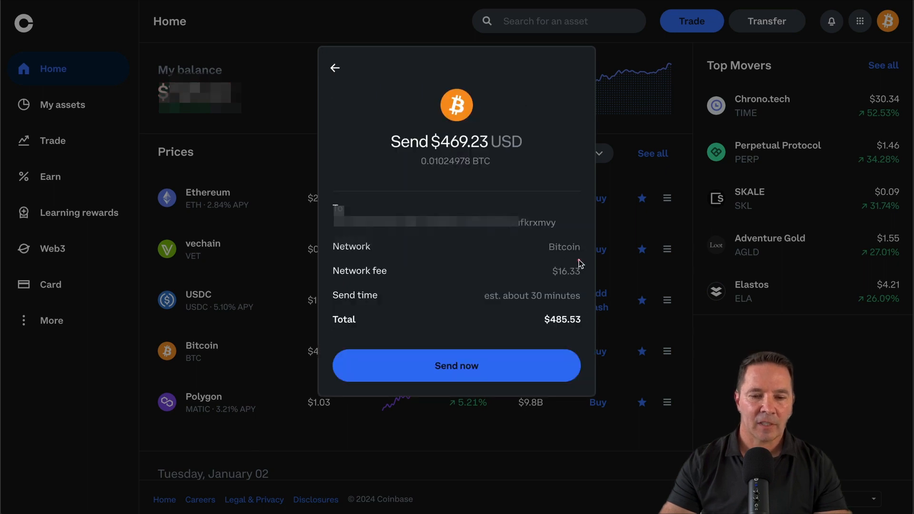
{"action": "mouse_move", "coordinate": [579, 257]}
{"action": "left_mouse_down"}
{"action": "mouse_move", "coordinate": [565, 280]}
{"action": "mouse_move", "coordinate": [571, 259]}
{"action": "left_mouse_up"}
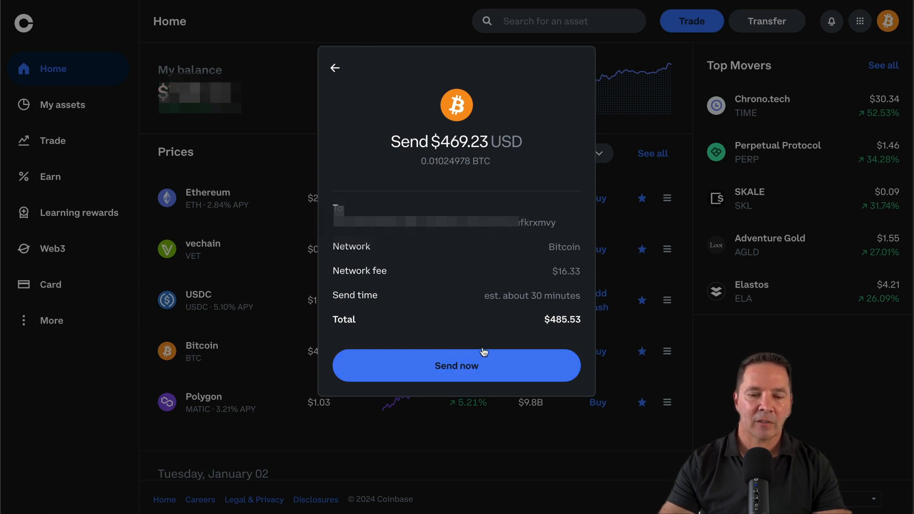
{"action": "left_click_drag", "start_coordinate": [581, 303], "coordinate": [520, 307]}
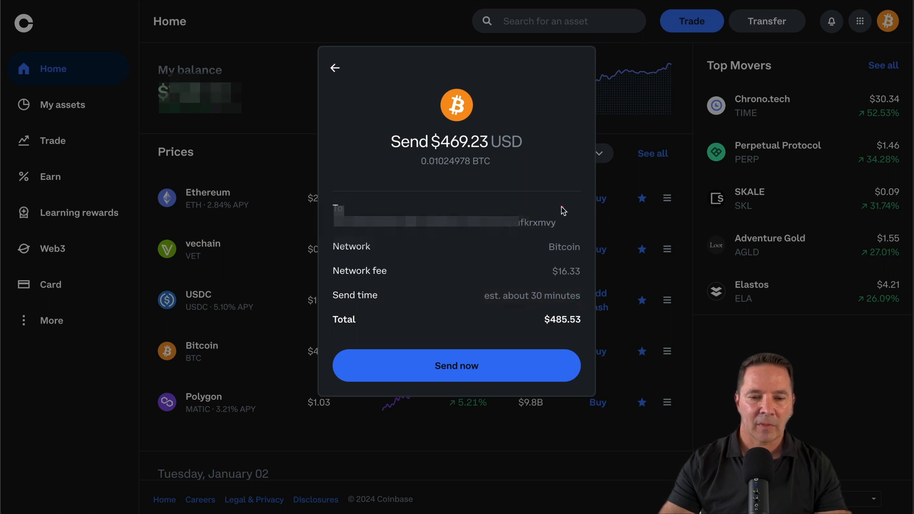
{"action": "mouse_move", "coordinate": [563, 207]}
{"action": "left_mouse_down"}
{"action": "mouse_move", "coordinate": [517, 213]}
{"action": "mouse_move", "coordinate": [548, 236]}
{"action": "mouse_move", "coordinate": [526, 203]}
{"action": "mouse_move", "coordinate": [539, 235]}
{"action": "left_mouse_up"}
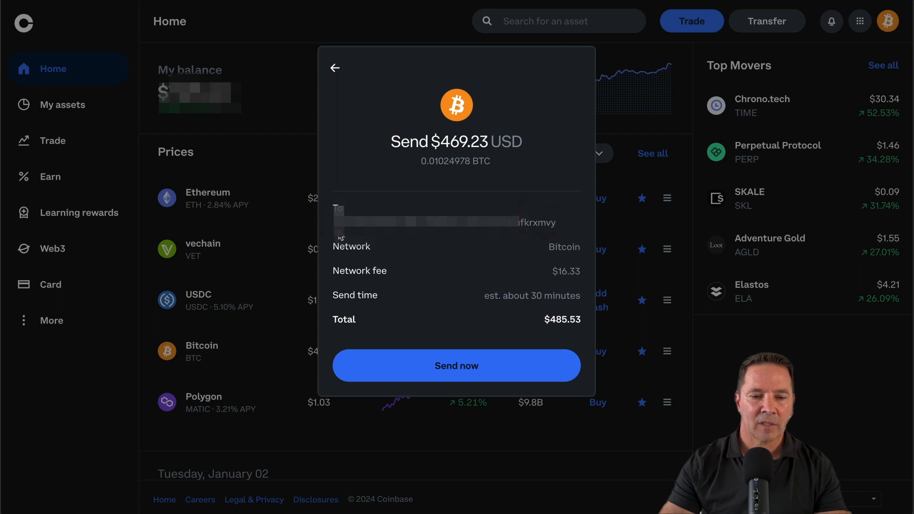
{"action": "key", "text": "ctrl+super+space"}
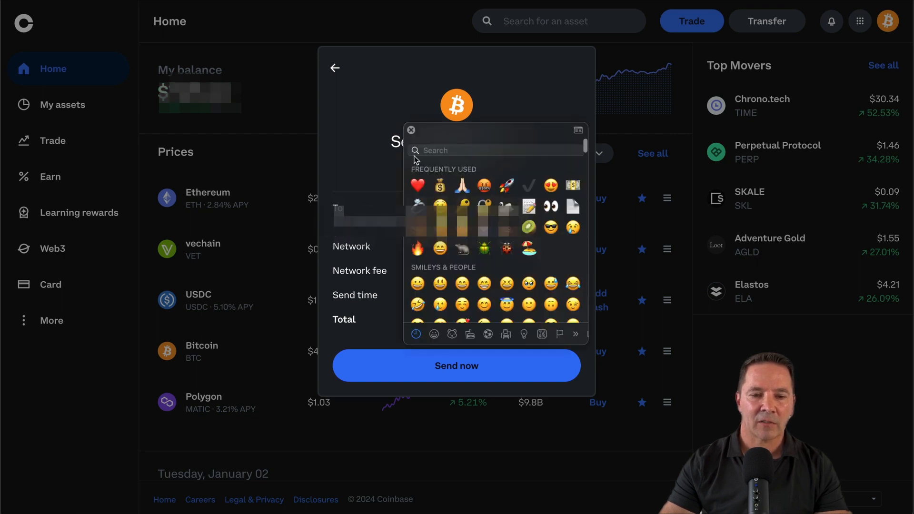
Recheck the recipient address, send the previewed Bitcoin amount, authenticate with a passkey instead of the authenticator code, and review the transfer confirmation.
{"action": "left_click", "coordinate": [410, 131]}
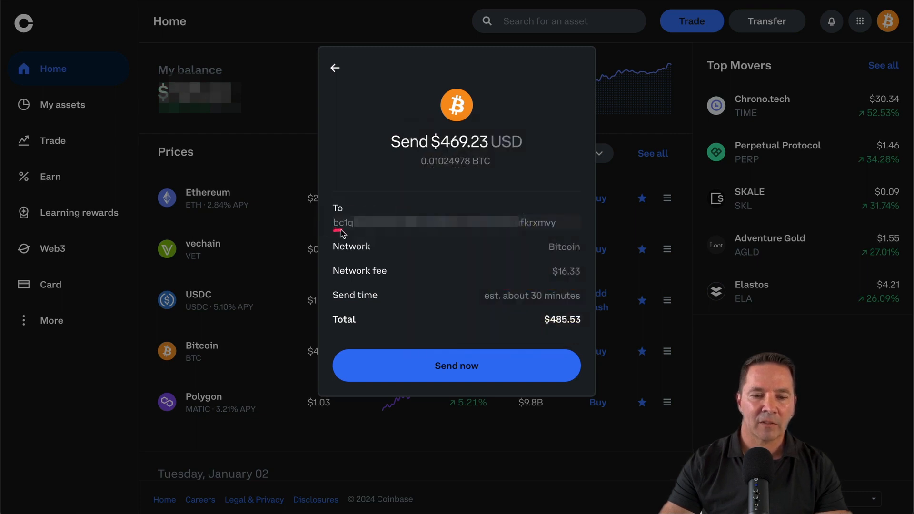
{"action": "left_click_drag", "start_coordinate": [341, 233], "coordinate": [354, 232]}
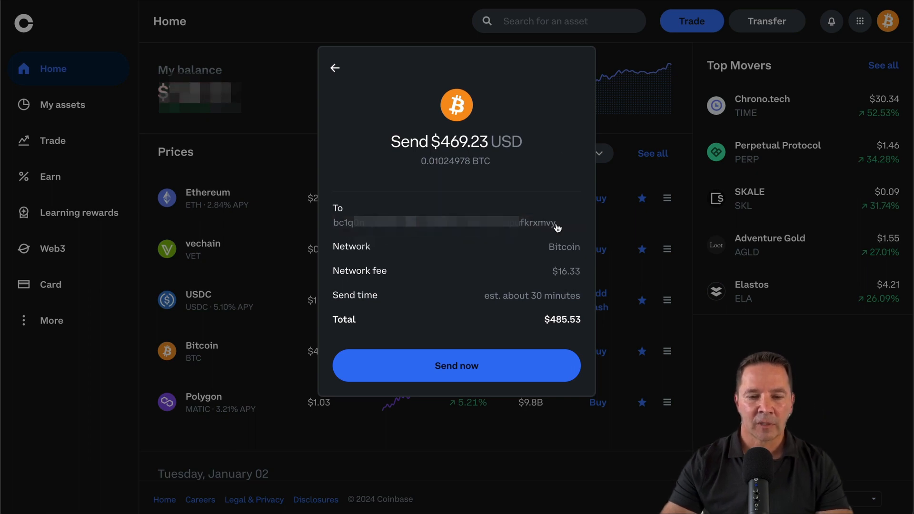
{"action": "left_click", "coordinate": [465, 369]}
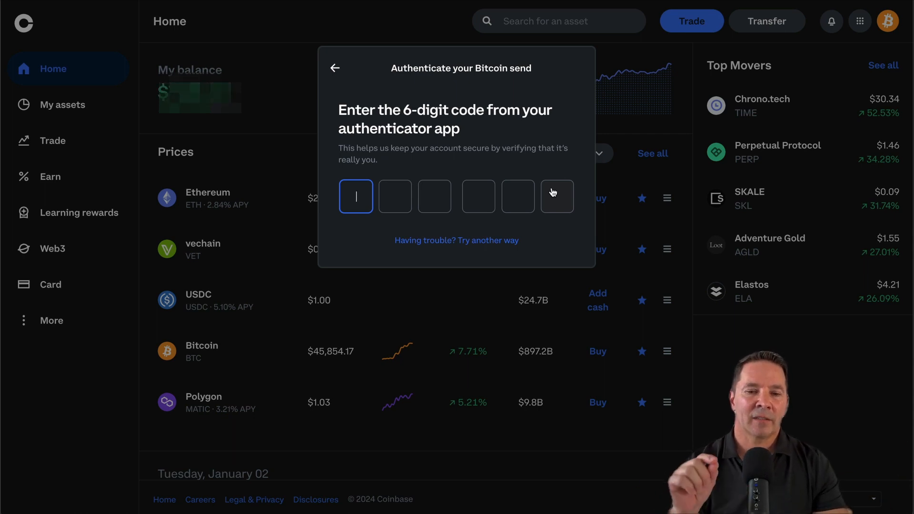
{"action": "left_click", "coordinate": [504, 240]}
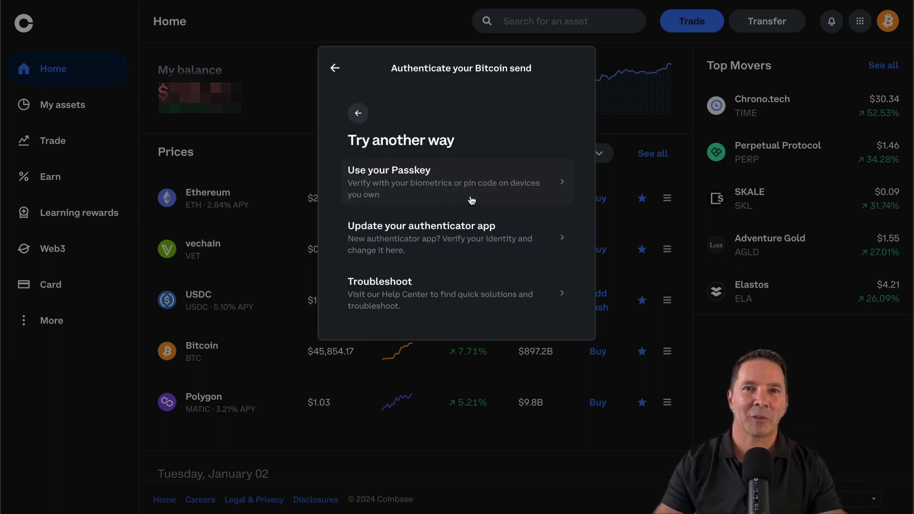
{"action": "left_click", "coordinate": [471, 199]}
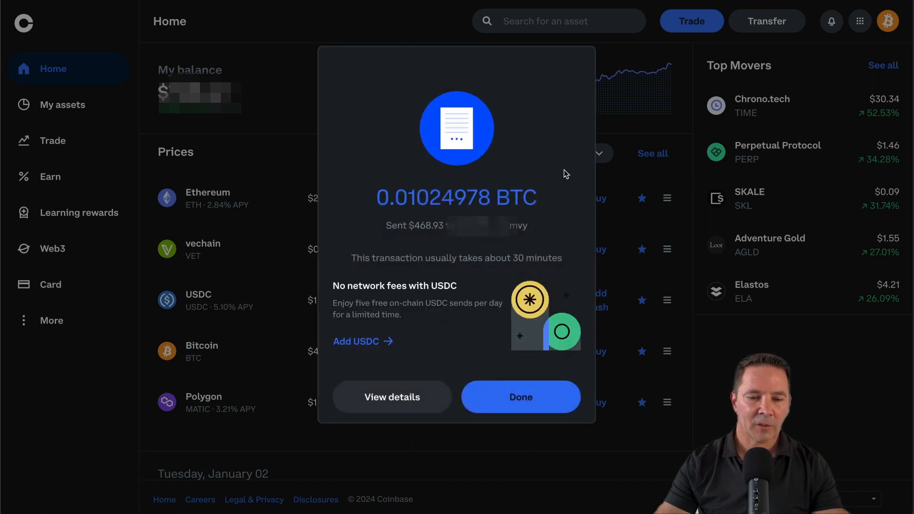
{"action": "mouse_move", "coordinate": [547, 97]}
{"action": "left_mouse_down"}
{"action": "mouse_move", "coordinate": [373, 96]}
{"action": "mouse_move", "coordinate": [345, 207]}
{"action": "mouse_move", "coordinate": [563, 224]}
{"action": "mouse_move", "coordinate": [480, 74]}
{"action": "left_mouse_up"}
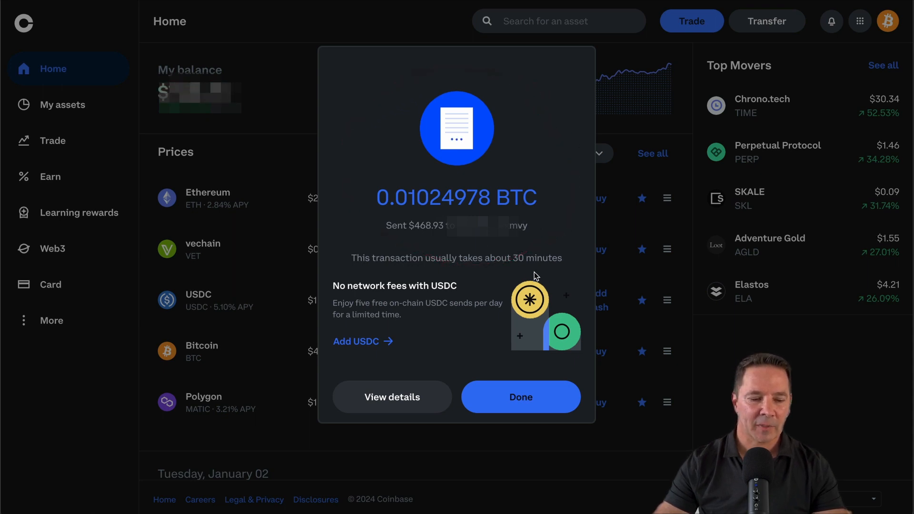
{"action": "left_click_drag", "start_coordinate": [512, 268], "coordinate": [570, 271]}
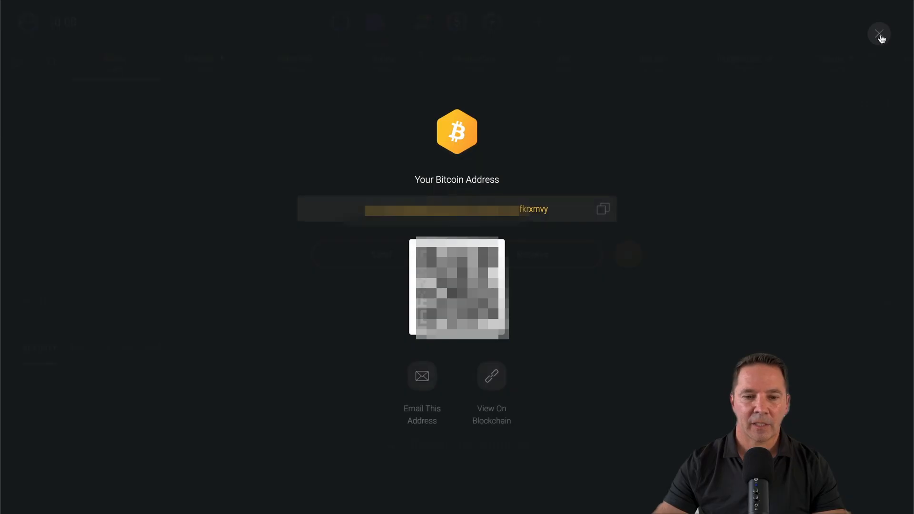
Switch to Exodus, close the Bitcoin receiving address, check the portfolio page and return to the wallet.
{"action": "left_click", "coordinate": [878, 34]}
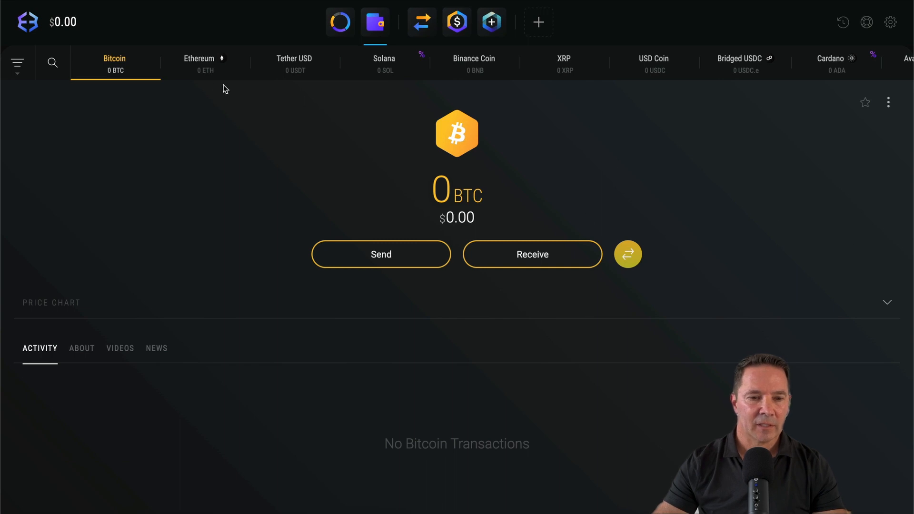
{"action": "left_click", "coordinate": [335, 32]}
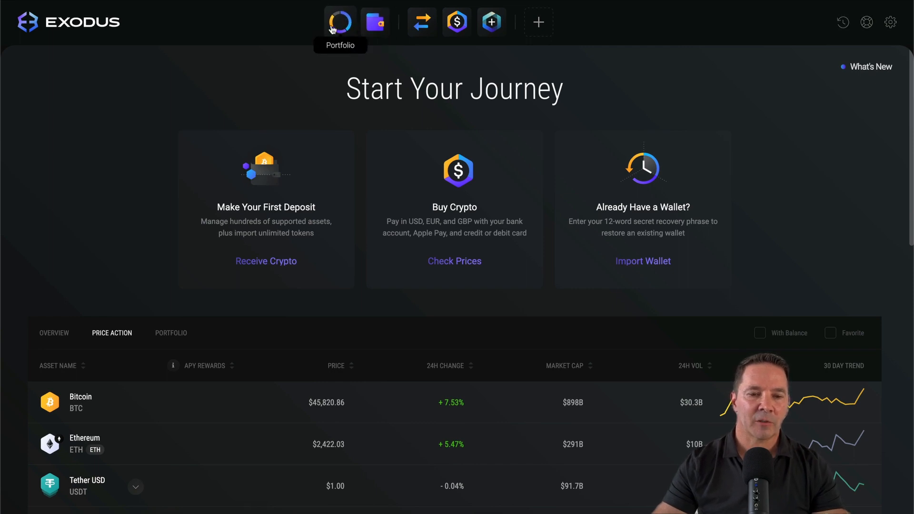
{"action": "left_click", "coordinate": [378, 25]}
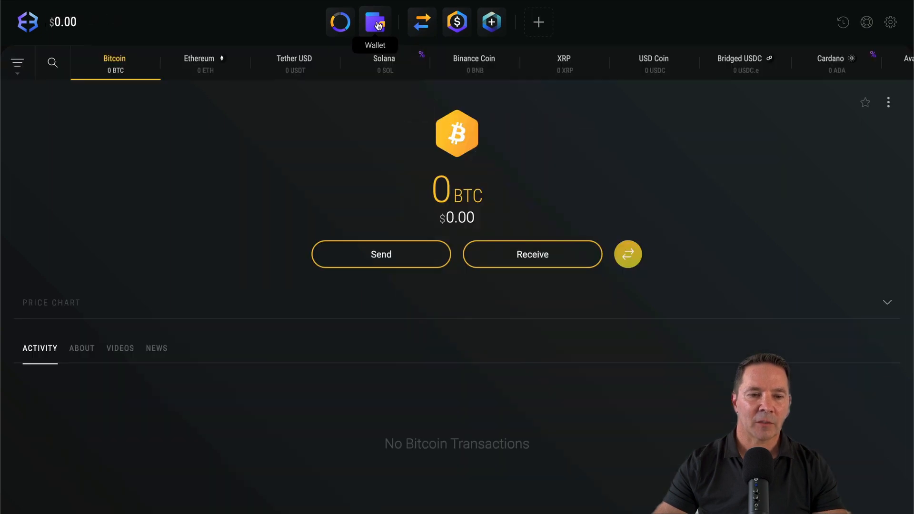
Look through the Ethereum, Tether USD and Solana wallets, examining Solana's balance and transaction activity.
{"action": "left_click", "coordinate": [196, 65]}
{"action": "left_click", "coordinate": [285, 64]}
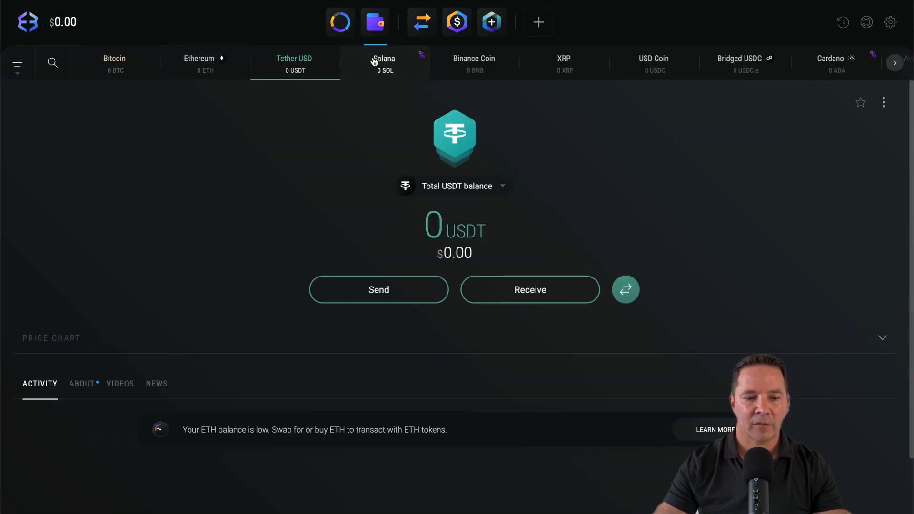
{"action": "left_click", "coordinate": [373, 62]}
{"action": "scroll", "coordinate": [826, 309], "scroll_direction": "down", "scroll_amount": 1}
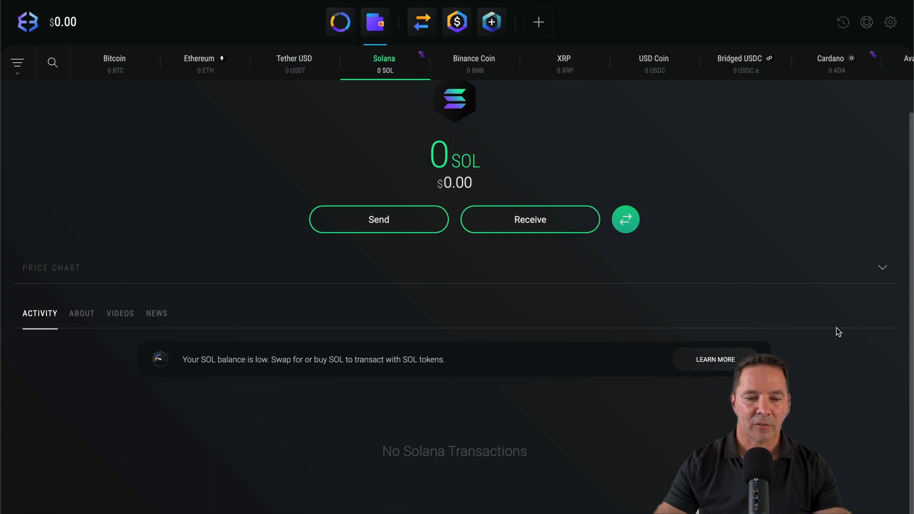
{"action": "scroll", "coordinate": [213, 353], "scroll_direction": "up", "scroll_amount": 1}
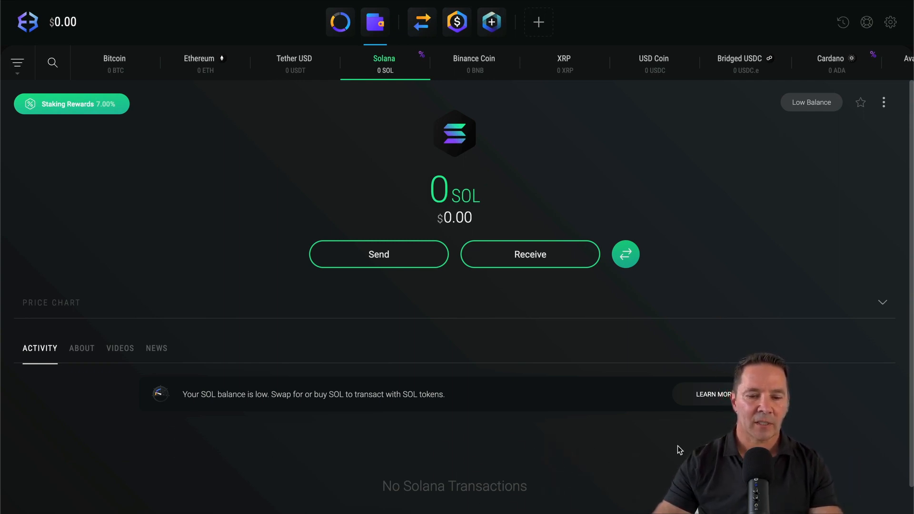
{"action": "left_click_drag", "start_coordinate": [679, 450], "coordinate": [517, 492]}
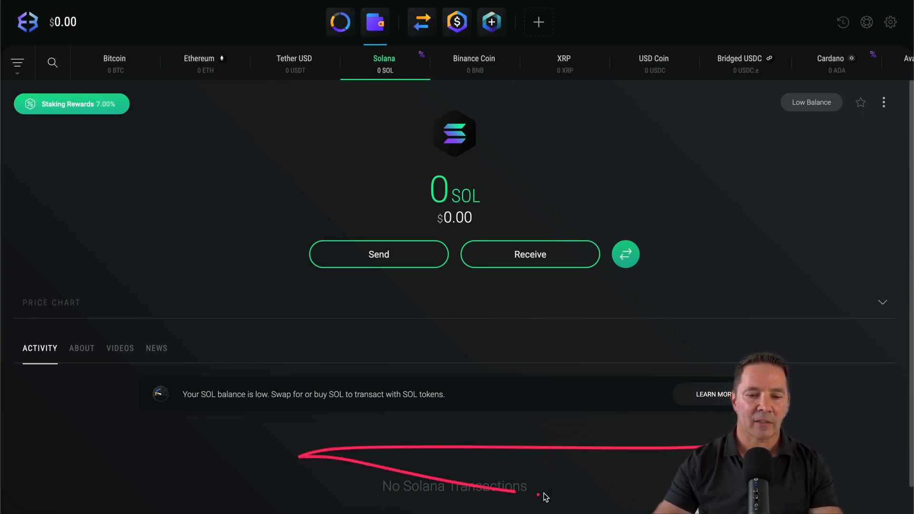
Open the Bitcoin wallet and examine its balance and the incoming transaction in the activity list.
{"action": "left_click", "coordinate": [118, 62]}
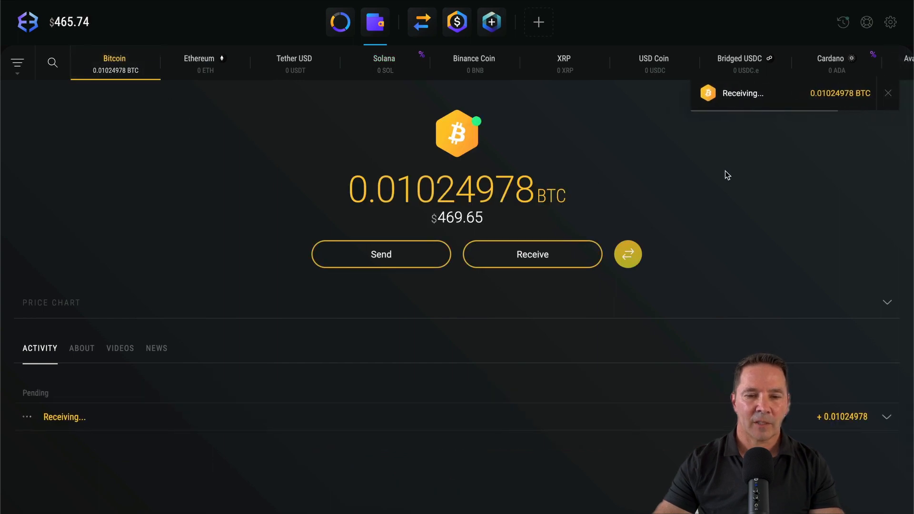
{"action": "mouse_move", "coordinate": [562, 146]}
{"action": "left_mouse_down"}
{"action": "mouse_move", "coordinate": [332, 127]}
{"action": "mouse_move", "coordinate": [485, 238]}
{"action": "mouse_move", "coordinate": [447, 128]}
{"action": "left_mouse_up"}
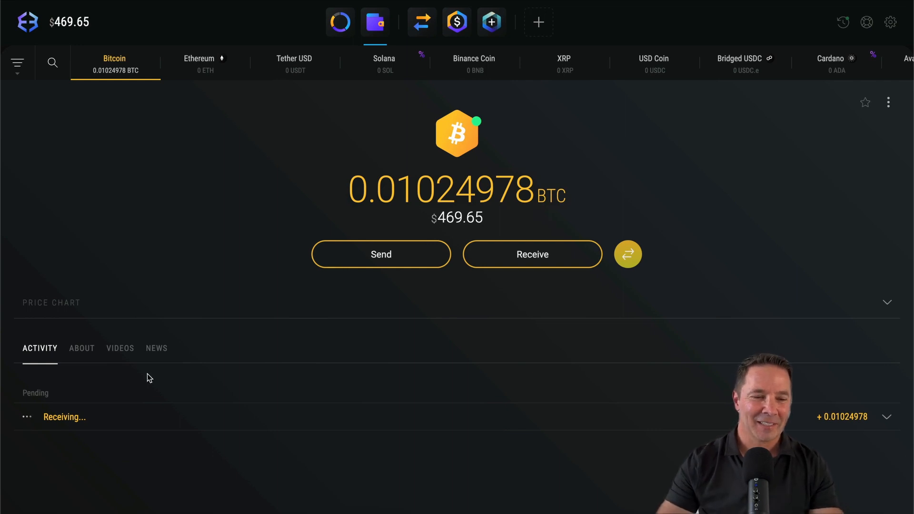
{"action": "left_click_drag", "start_coordinate": [106, 382], "coordinate": [72, 388]}
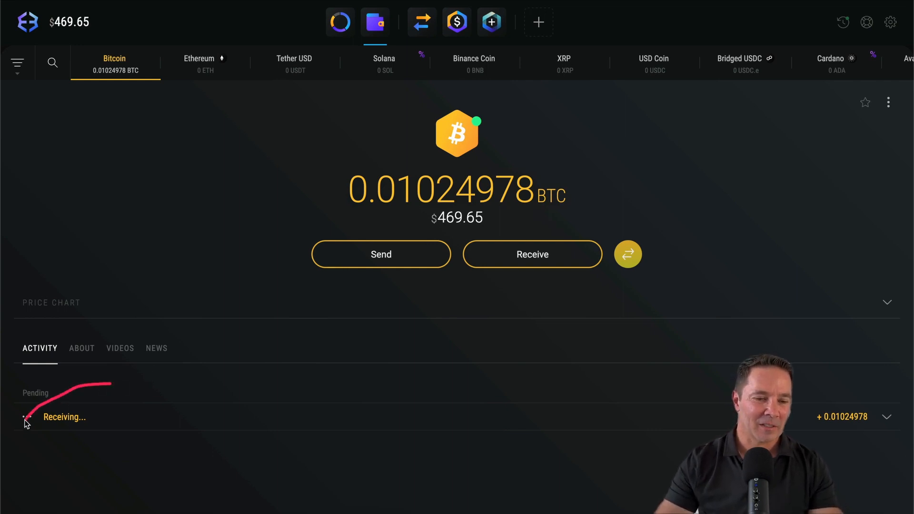
{"action": "left_click_drag", "start_coordinate": [26, 422], "coordinate": [98, 367]}
{"action": "mouse_move", "coordinate": [785, 328]}
{"action": "left_mouse_down"}
{"action": "mouse_move", "coordinate": [774, 399]}
{"action": "mouse_move", "coordinate": [761, 391]}
{"action": "left_mouse_up"}
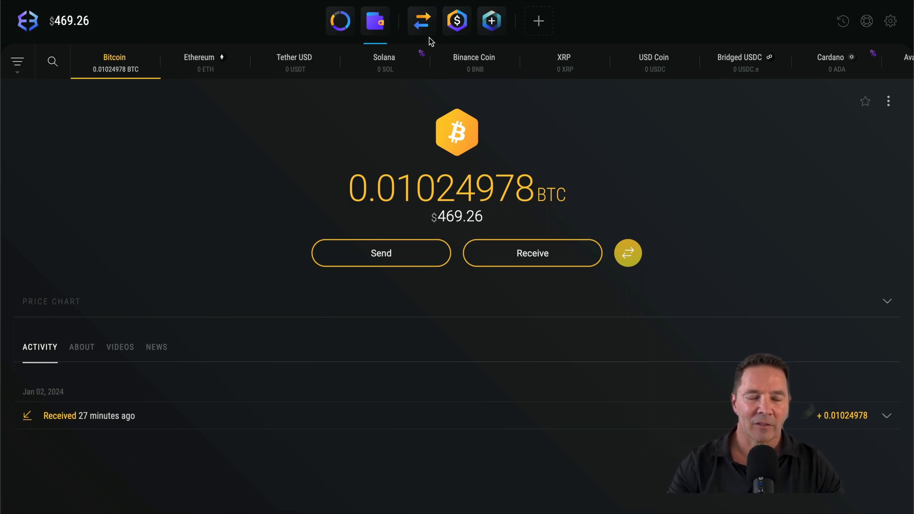
Open the portfolio and review its asset list down to the option for adding more assets.
{"action": "left_click", "coordinate": [344, 25]}
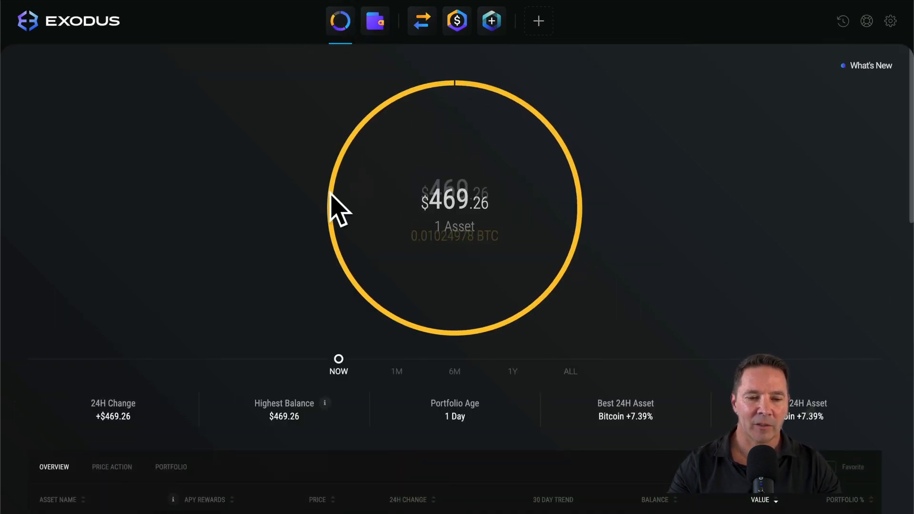
{"action": "scroll", "coordinate": [683, 240], "scroll_direction": "down", "scroll_amount": 5}
{"action": "scroll", "coordinate": [683, 240], "scroll_direction": "up", "scroll_amount": 5}
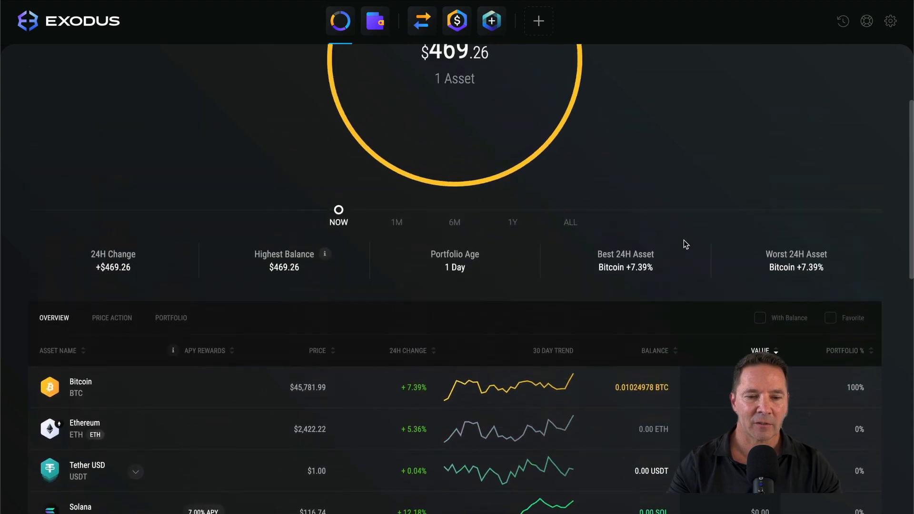
{"action": "scroll", "coordinate": [685, 238], "scroll_direction": "down", "scroll_amount": 5}
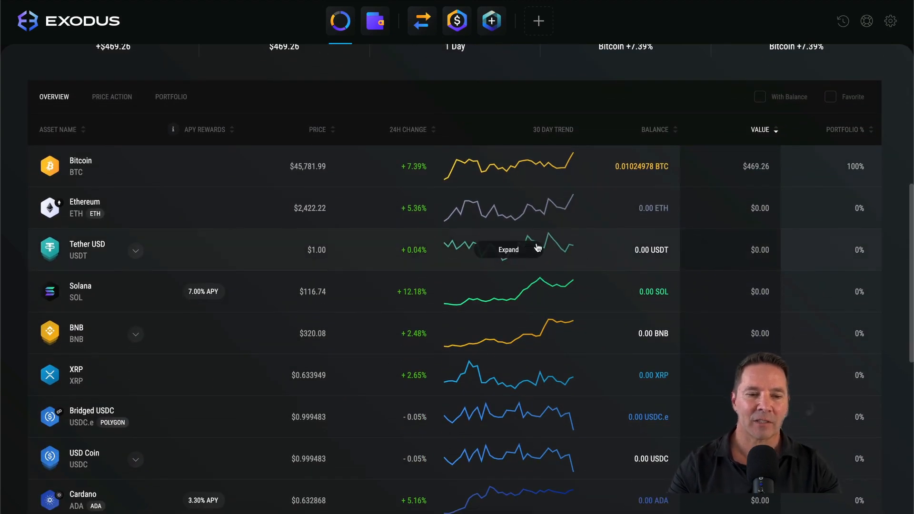
{"action": "scroll", "coordinate": [542, 278], "scroll_direction": "down", "scroll_amount": 5}
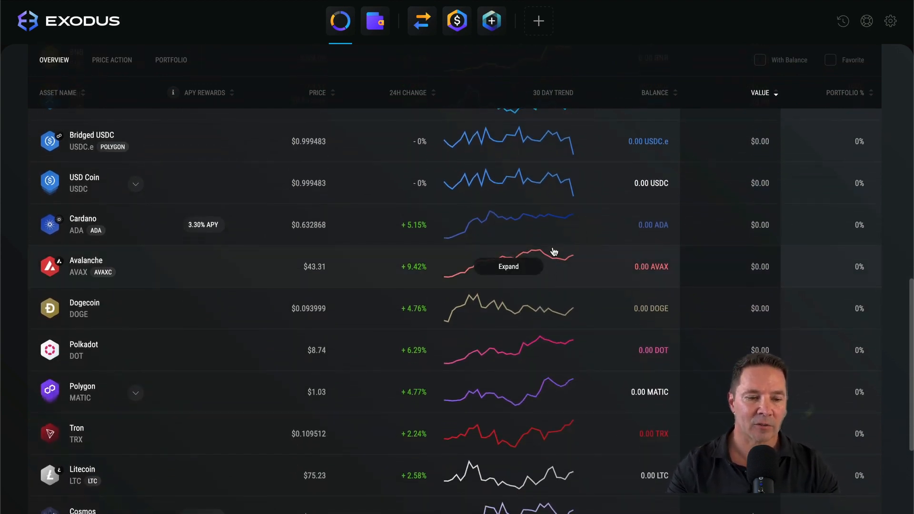
{"action": "scroll", "coordinate": [559, 250], "scroll_direction": "down", "scroll_amount": 4}
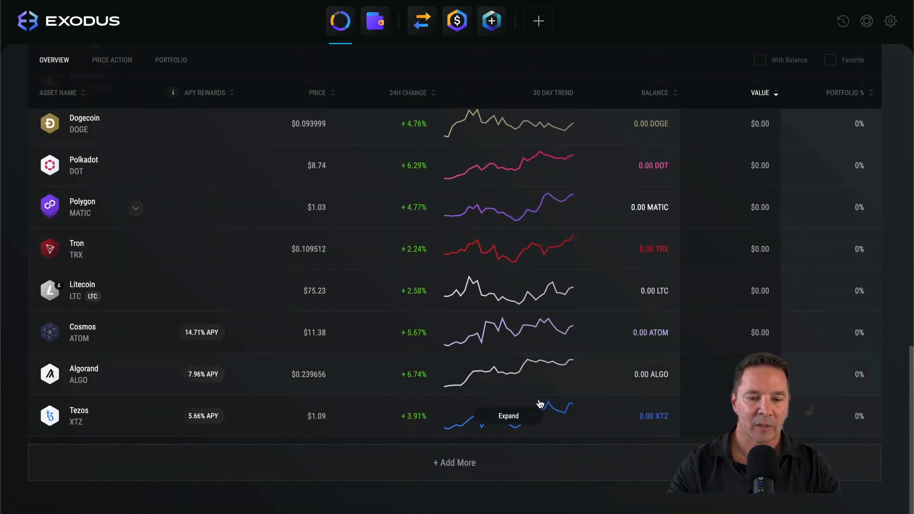
{"action": "key", "text": "ctrl+super+space"}
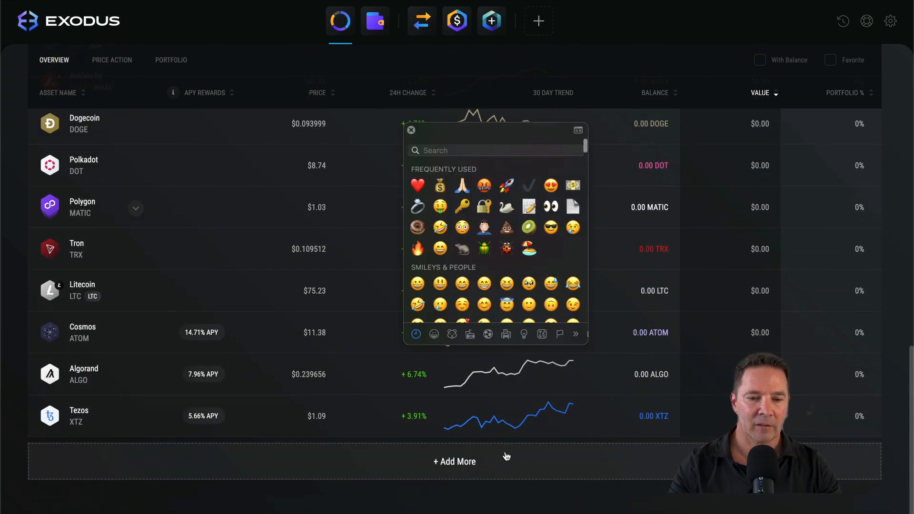
{"action": "key", "text": "Escape"}
{"action": "mouse_move", "coordinate": [431, 429]}
{"action": "left_mouse_down"}
{"action": "mouse_move", "coordinate": [418, 438]}
{"action": "mouse_move", "coordinate": [500, 473]}
{"action": "mouse_move", "coordinate": [440, 425]}
{"action": "left_mouse_up"}
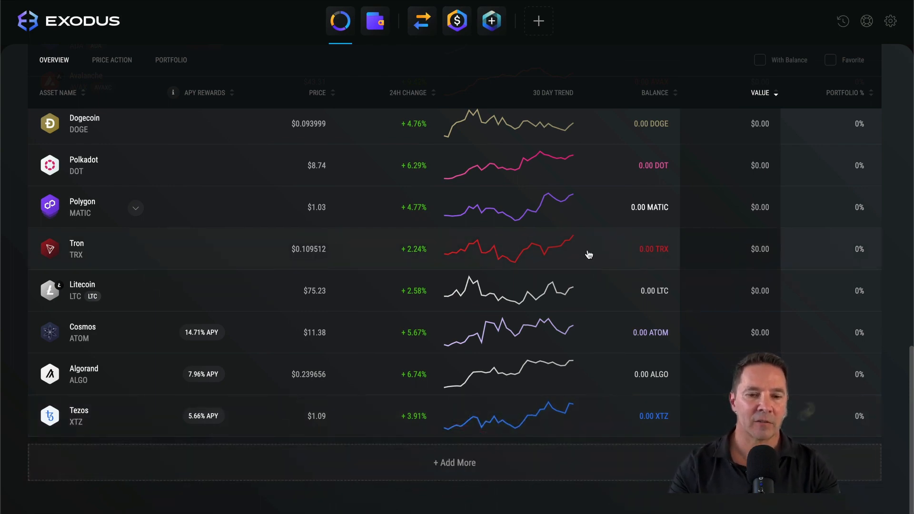
Examine the portfolio's balance ring and its 24-hour change, highest balance and portfolio age figures.
{"action": "scroll", "coordinate": [588, 253], "scroll_direction": "up", "scroll_amount": 5}
{"action": "scroll", "coordinate": [588, 253], "scroll_direction": "up", "scroll_amount": 5}
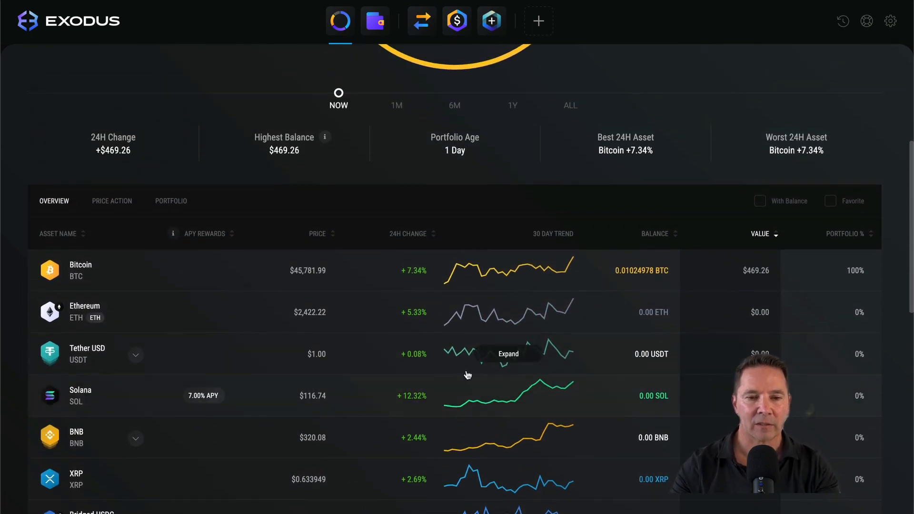
{"action": "scroll", "coordinate": [467, 373], "scroll_direction": "up", "scroll_amount": 5}
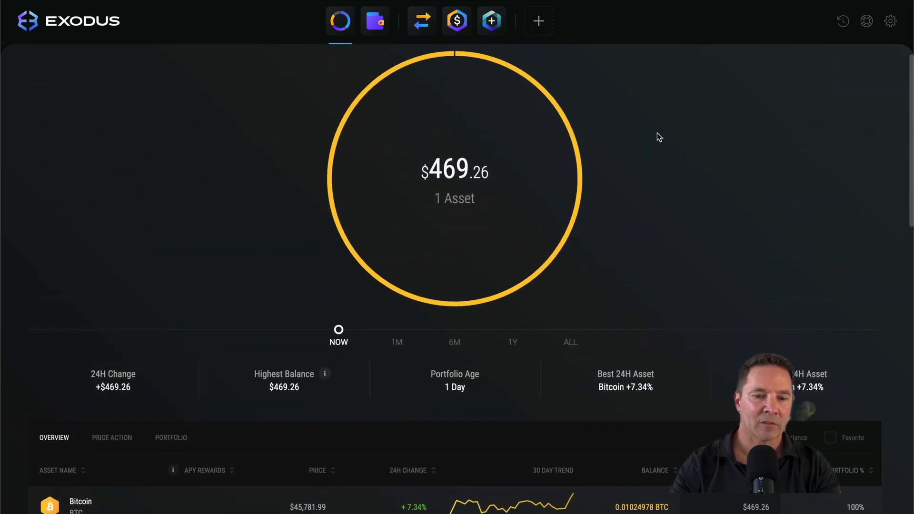
{"action": "mouse_move", "coordinate": [661, 131]}
{"action": "left_mouse_down"}
{"action": "mouse_move", "coordinate": [445, 112]}
{"action": "mouse_move", "coordinate": [512, 131]}
{"action": "mouse_move", "coordinate": [391, 140]}
{"action": "left_mouse_up"}
{"action": "left_click_drag", "start_coordinate": [172, 254], "coordinate": [132, 342]}
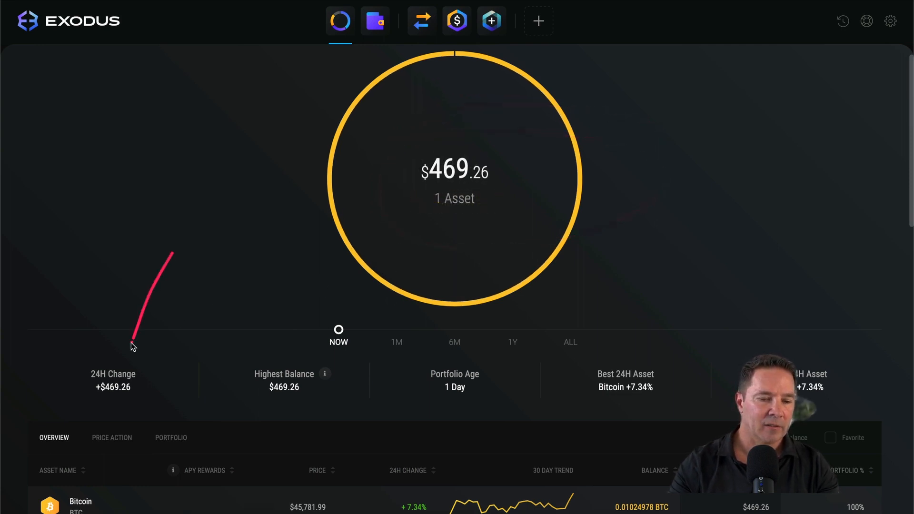
{"action": "mouse_move", "coordinate": [269, 274]}
{"action": "left_mouse_down"}
{"action": "mouse_move", "coordinate": [264, 344]}
{"action": "mouse_move", "coordinate": [288, 359]}
{"action": "left_mouse_up"}
{"action": "mouse_move", "coordinate": [546, 286]}
{"action": "left_mouse_down"}
{"action": "mouse_move", "coordinate": [455, 335]}
{"action": "mouse_move", "coordinate": [494, 349]}
{"action": "left_mouse_up"}
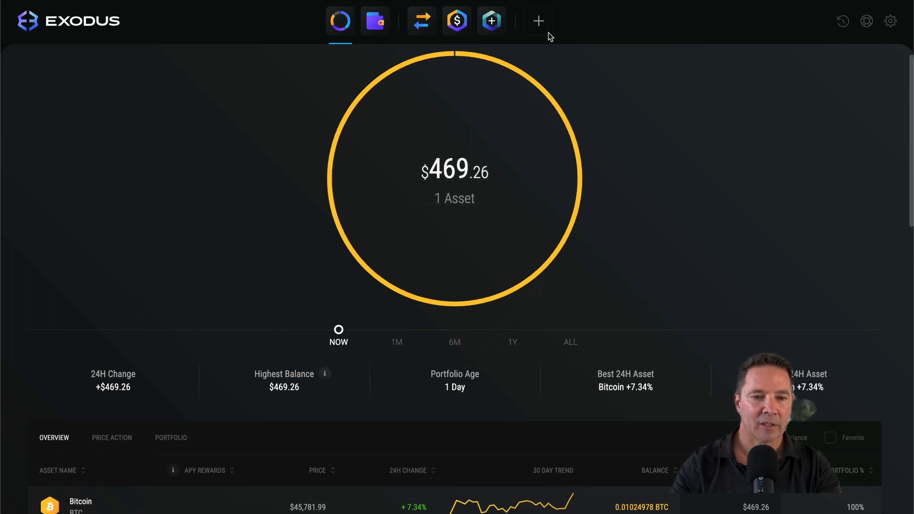
Browse the Ethereum, Tether USD, Solana, Binance Coin and XRP wallets, and return to Bitcoin to check its received transaction.
{"action": "left_click", "coordinate": [381, 29]}
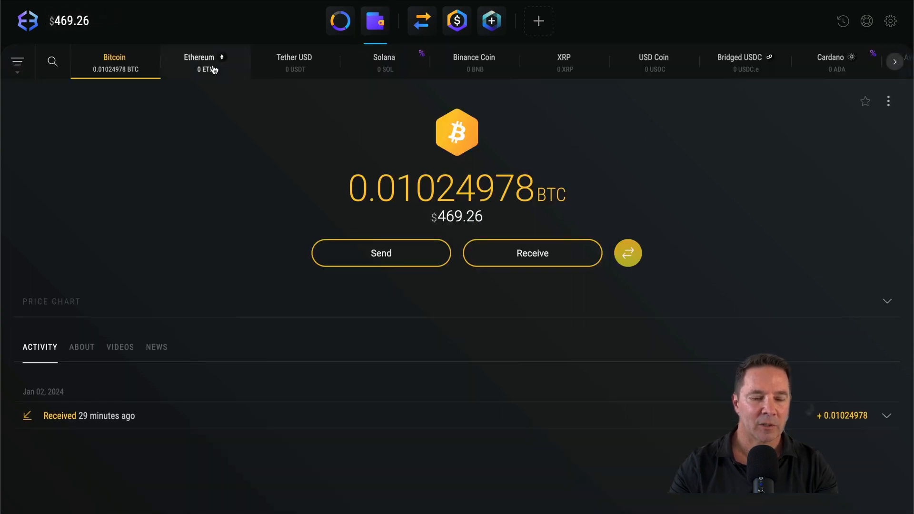
{"action": "left_click", "coordinate": [208, 68]}
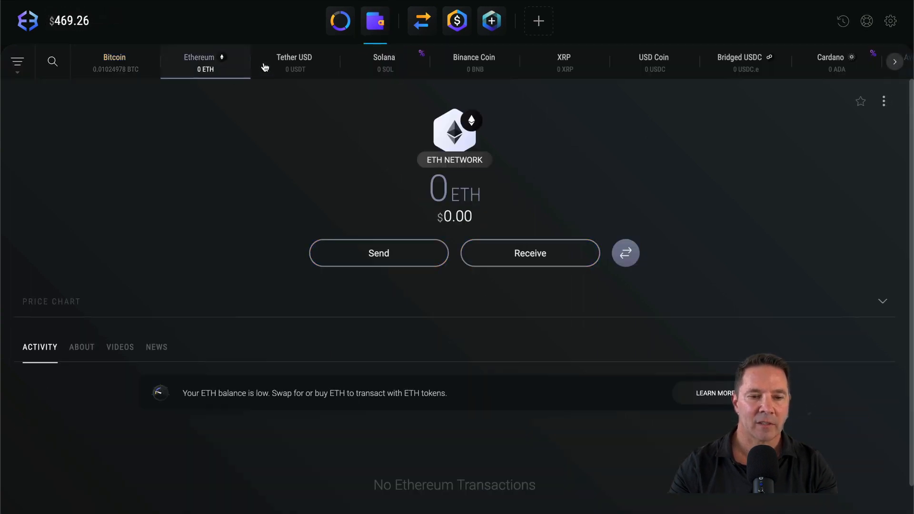
{"action": "left_click", "coordinate": [289, 66]}
{"action": "left_click", "coordinate": [380, 66]}
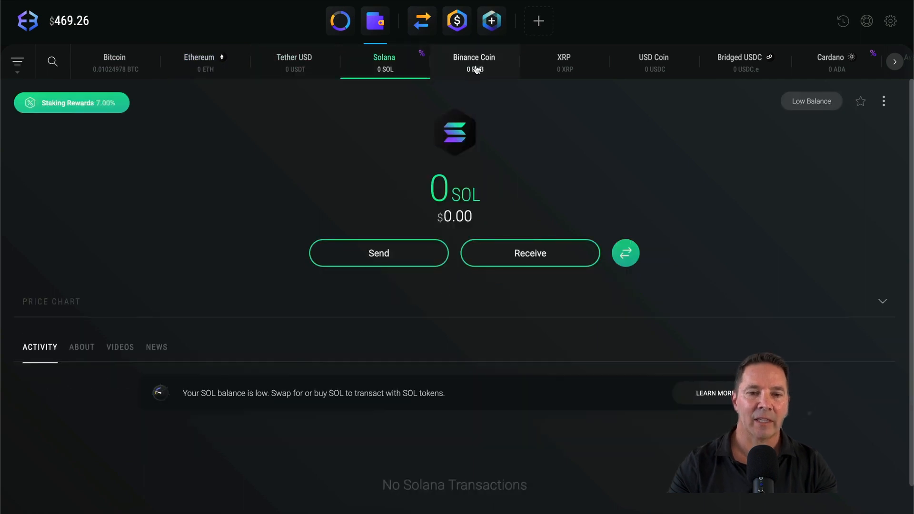
{"action": "left_click", "coordinate": [475, 68]}
{"action": "left_click", "coordinate": [581, 67]}
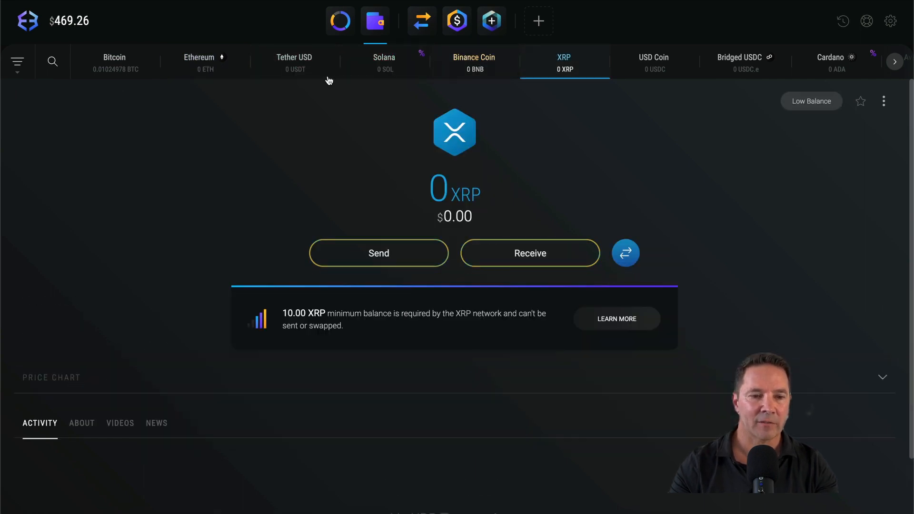
{"action": "left_click", "coordinate": [128, 76]}
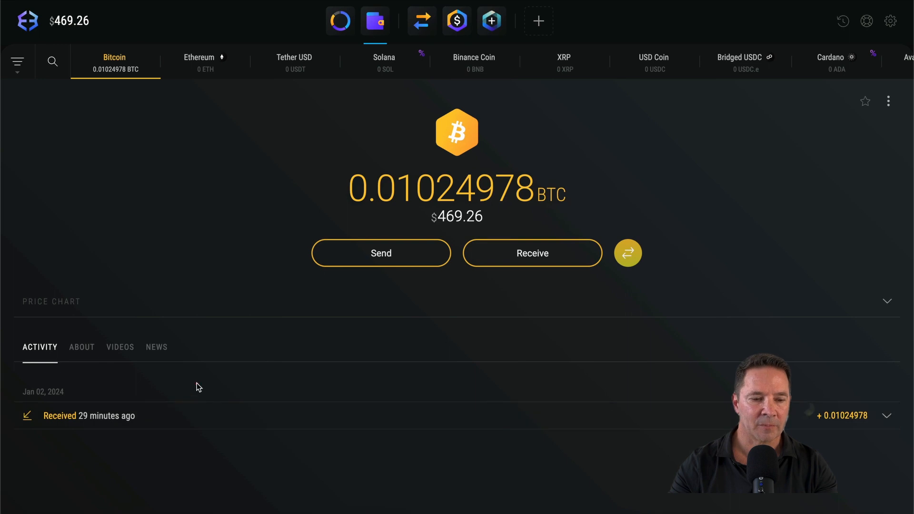
{"action": "mouse_move", "coordinate": [198, 383]}
{"action": "left_mouse_down"}
{"action": "mouse_move", "coordinate": [55, 393]}
{"action": "mouse_move", "coordinate": [123, 399]}
{"action": "left_mouse_up"}
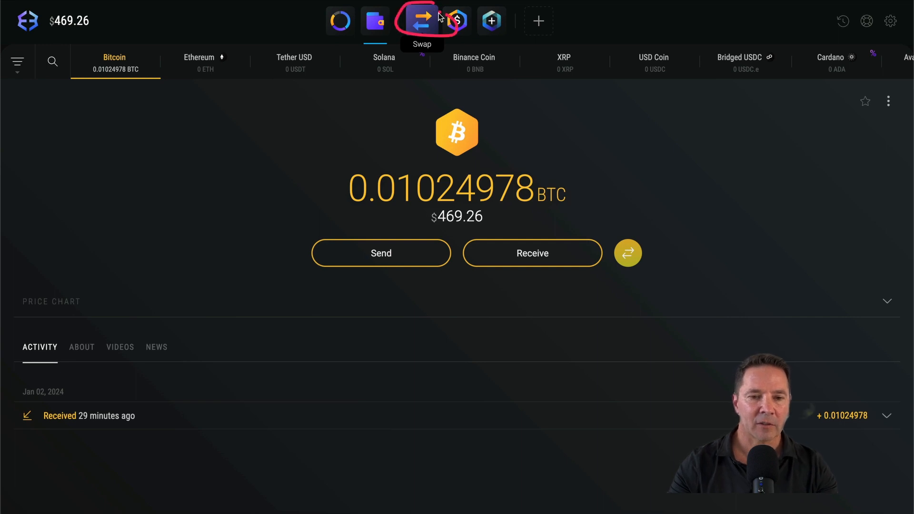
Open the swap feature, pass through its introduction and accept that swap services come from third-party API providers.
{"action": "left_click", "coordinate": [423, 20]}
{"action": "left_click", "coordinate": [460, 259]}
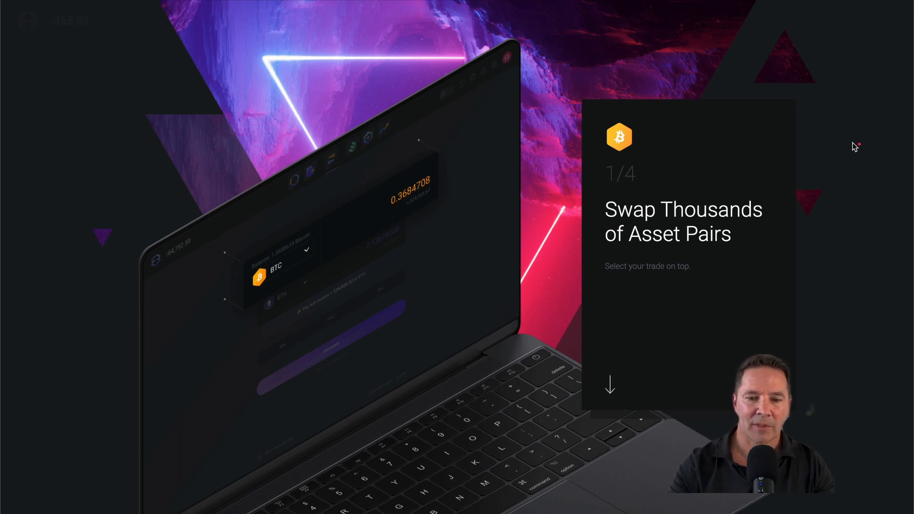
{"action": "mouse_move", "coordinate": [855, 147]}
{"action": "left_mouse_down"}
{"action": "mouse_move", "coordinate": [733, 224]}
{"action": "mouse_move", "coordinate": [590, 125]}
{"action": "left_mouse_up"}
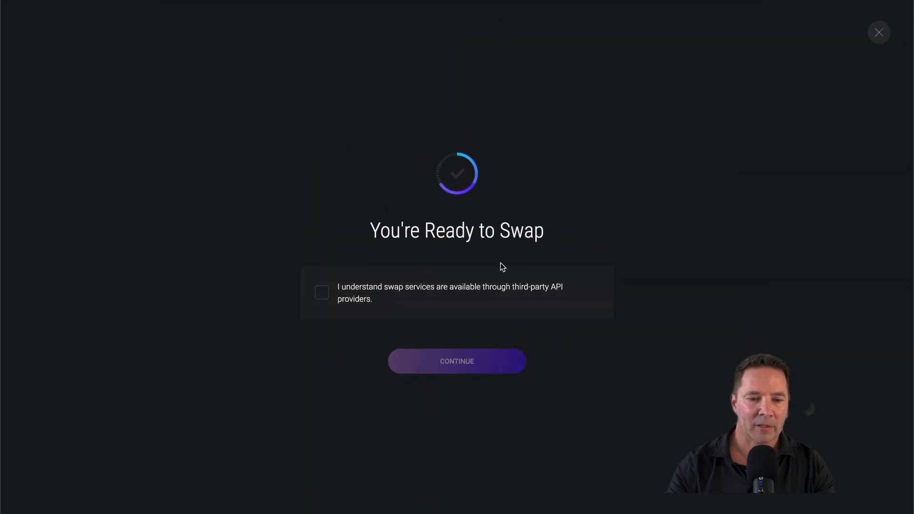
{"action": "left_click", "coordinate": [336, 293]}
{"action": "left_click", "coordinate": [476, 361]}
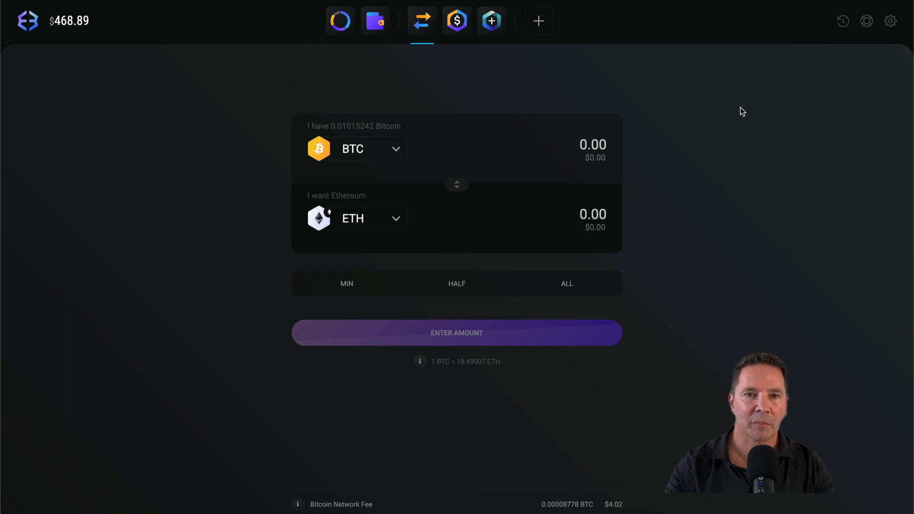
Set USD Coin on Ethereum as the asset to receive for Bitcoin and open the Bitcoin amount for entry.
{"action": "left_click", "coordinate": [398, 220]}
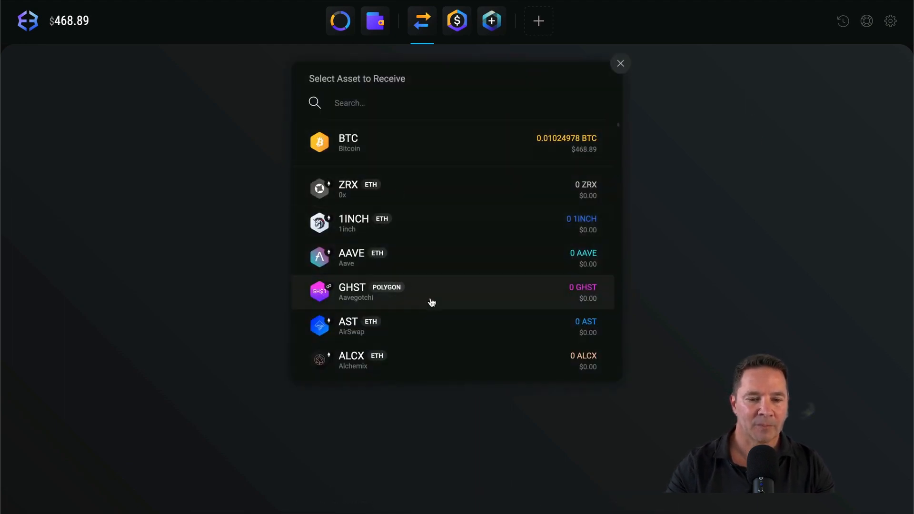
{"action": "scroll", "coordinate": [432, 301], "scroll_direction": "down", "scroll_amount": 5}
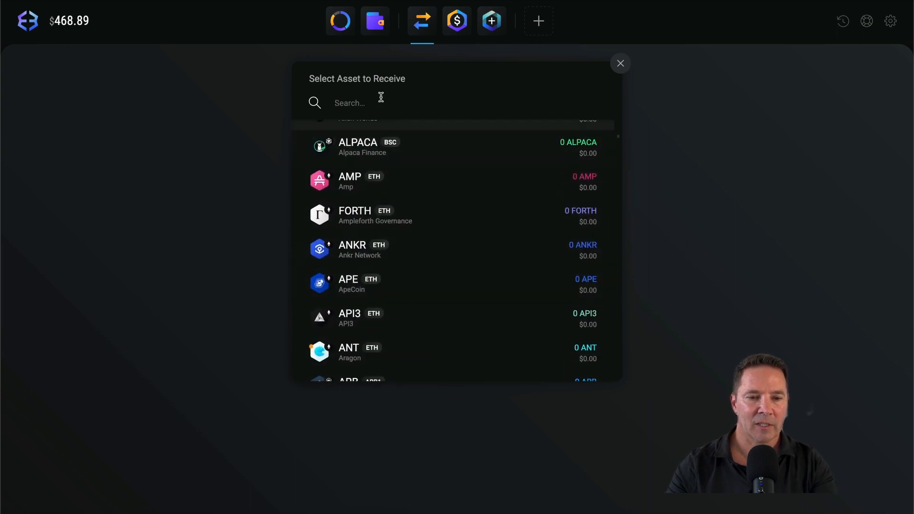
{"action": "scroll", "coordinate": [422, 195], "scroll_direction": "up", "scroll_amount": 5}
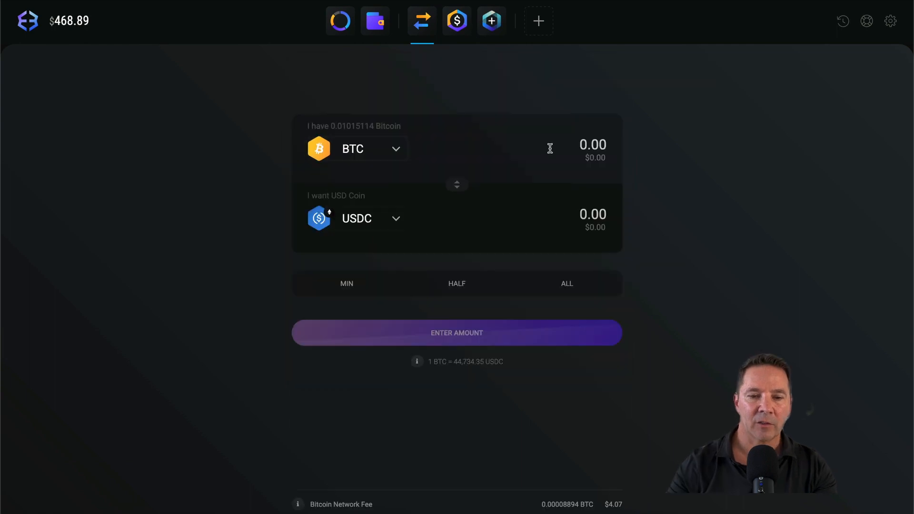
{"action": "left_click", "coordinate": [592, 147]}
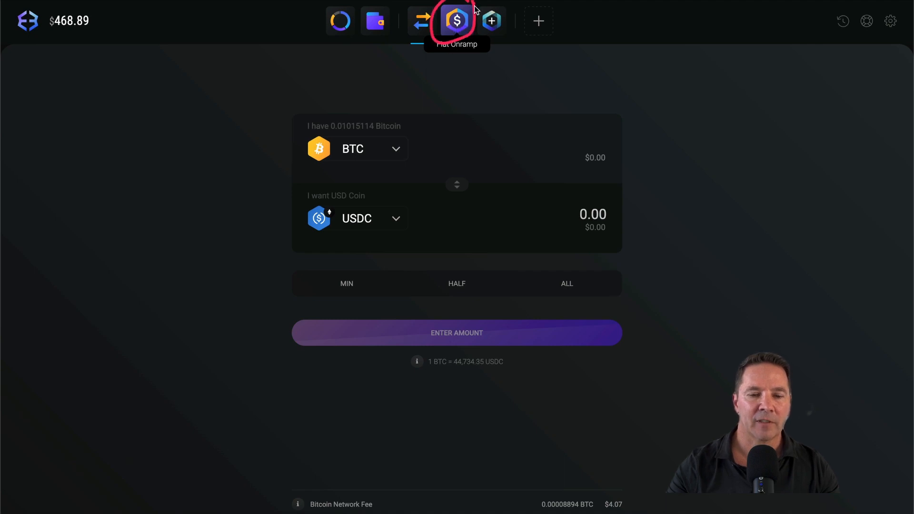
Open the fiat onramp for buying crypto and choose USD Coin on Ethereum as the asset to receive.
{"action": "left_click", "coordinate": [457, 22]}
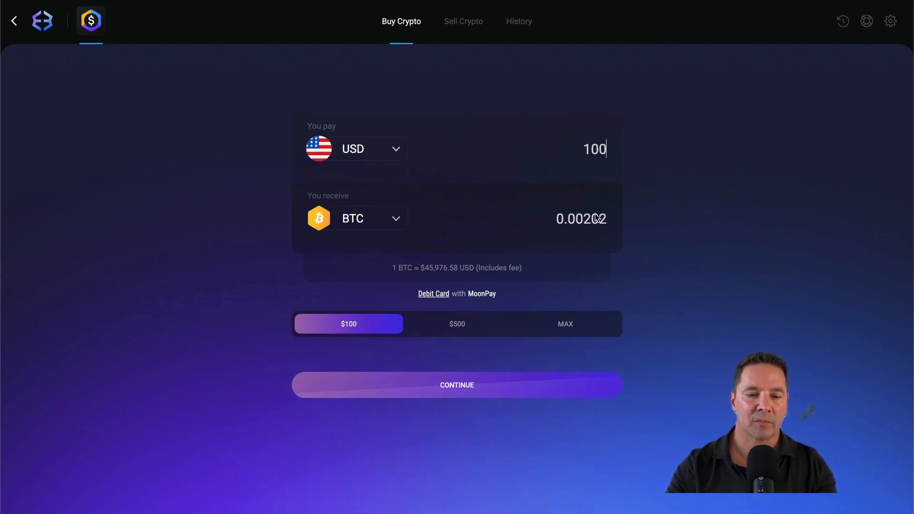
{"action": "left_click", "coordinate": [393, 218]}
{"action": "scroll", "coordinate": [449, 294], "scroll_direction": "down", "scroll_amount": 1}
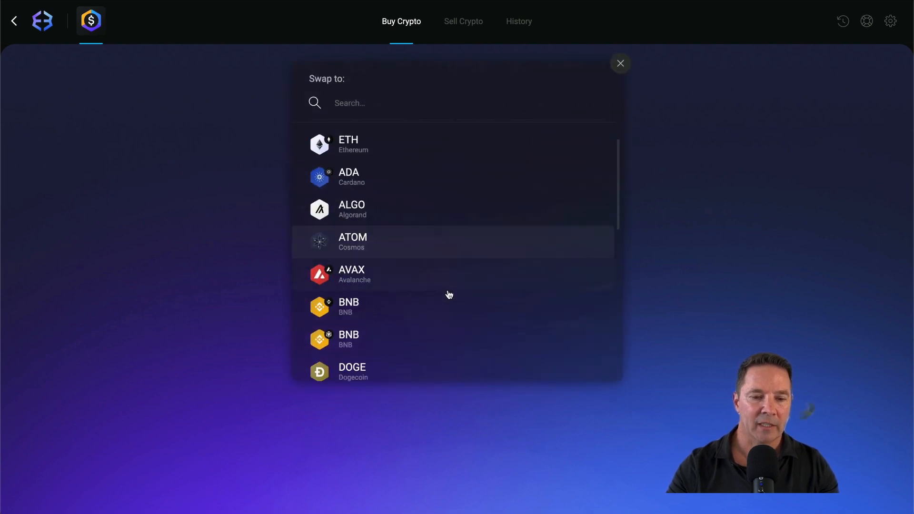
{"action": "scroll", "coordinate": [450, 292], "scroll_direction": "down", "scroll_amount": 3}
{"action": "scroll", "coordinate": [419, 238], "scroll_direction": "up", "scroll_amount": 5}
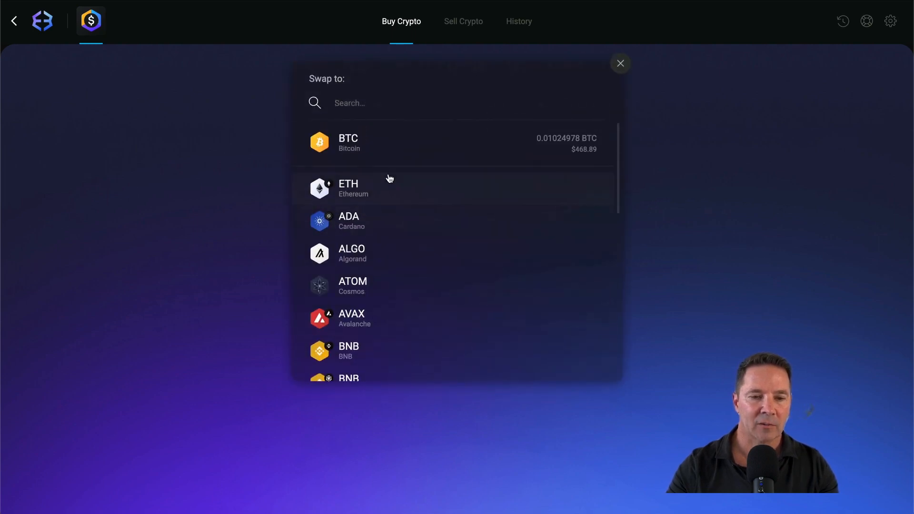
{"action": "left_click", "coordinate": [364, 104]}
{"action": "type", "text": "u"}
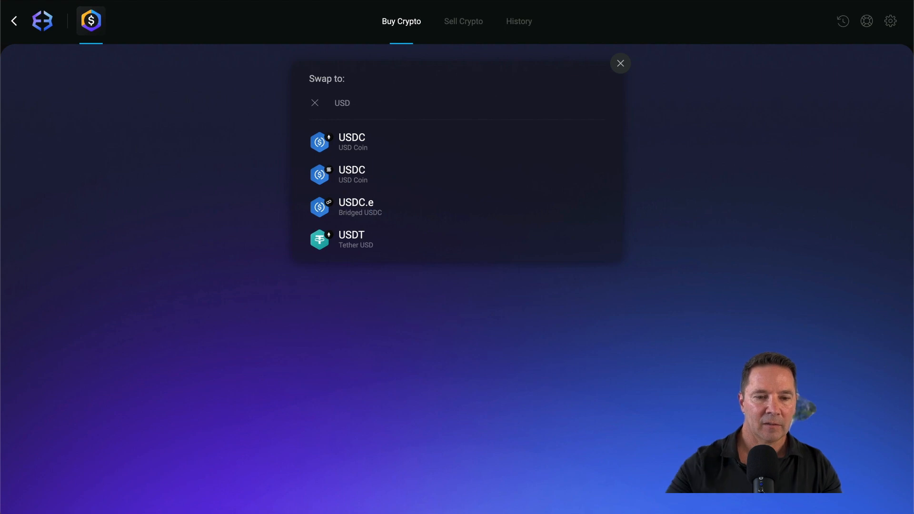
{"action": "left_click", "coordinate": [365, 139]}
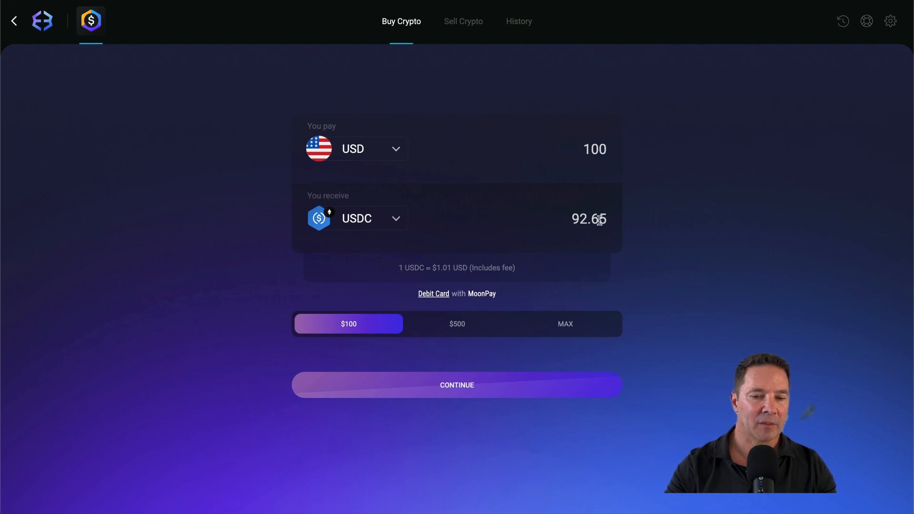
{"action": "key", "text": "ctrl+super+space"}
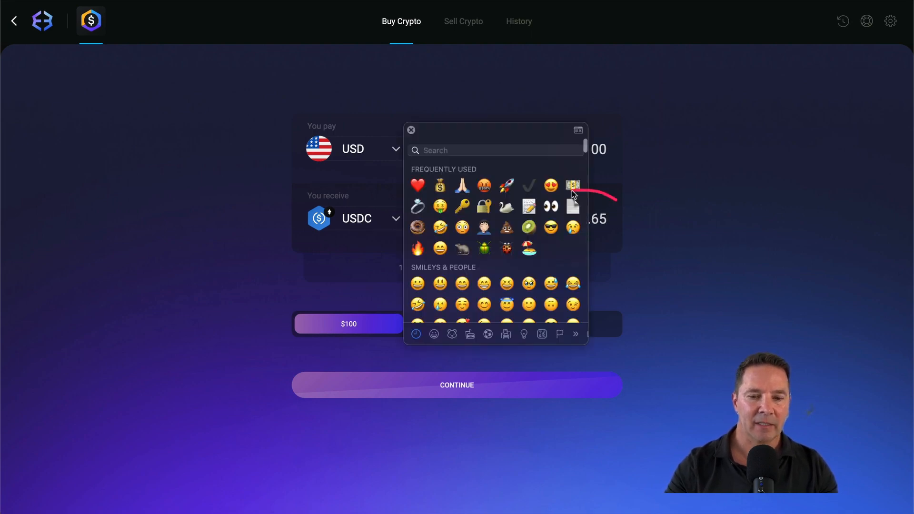
{"action": "left_click", "coordinate": [412, 129]}
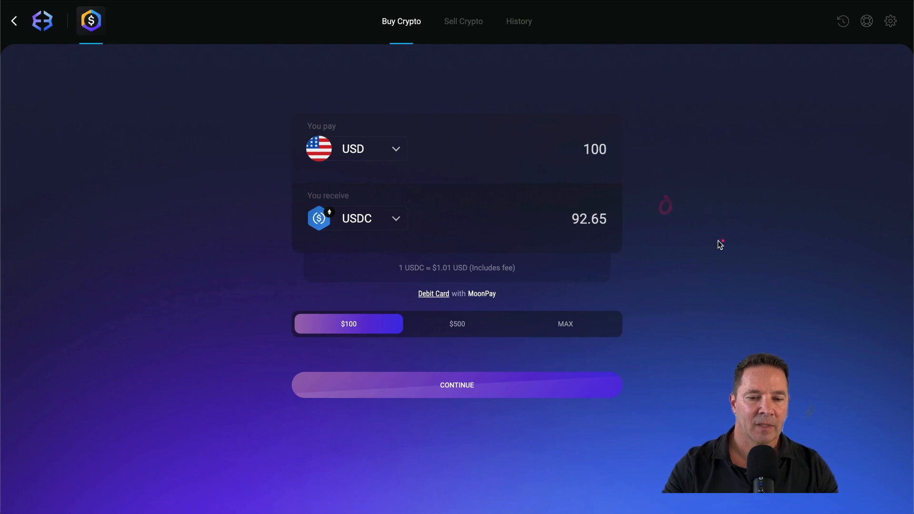
Continue the USDC purchase to the MoonPay checkout and set the payment currency to USD.
{"action": "left_click", "coordinate": [458, 387]}
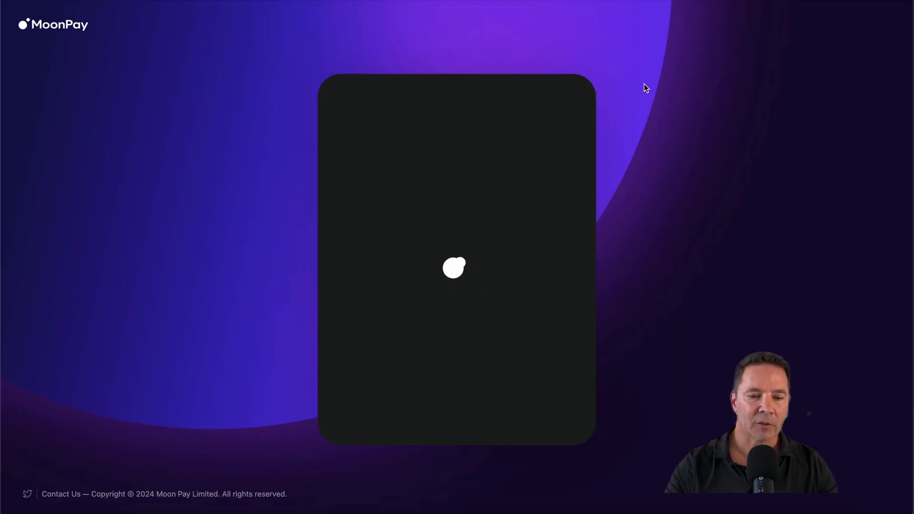
{"action": "left_click", "coordinate": [537, 147]}
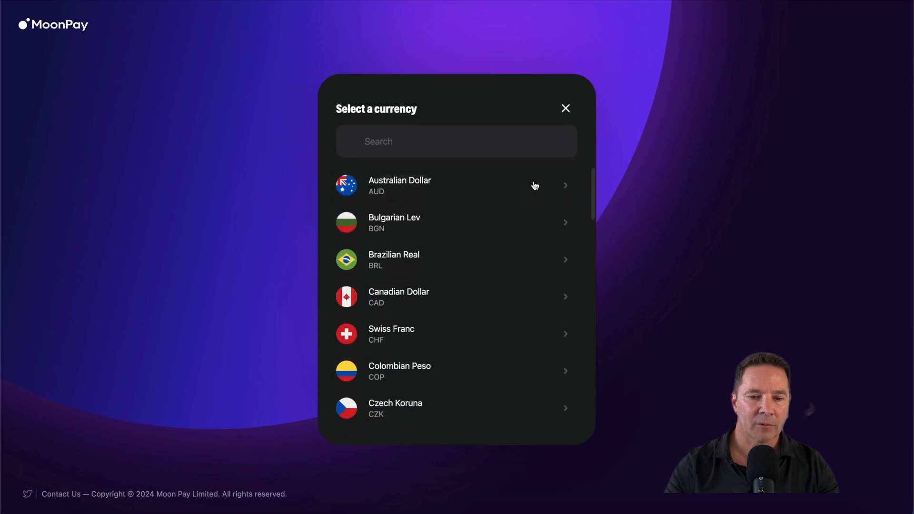
{"action": "type", "text": "u"}
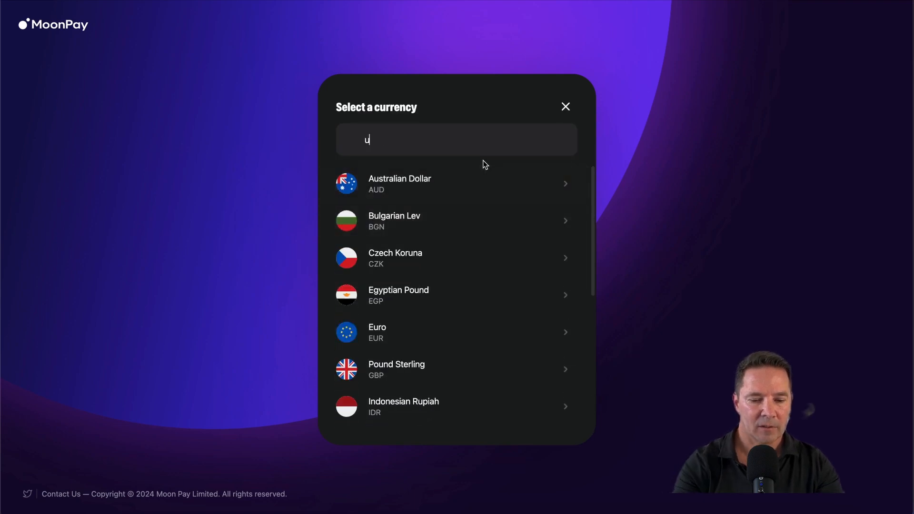
{"action": "type", "text": "sd"}
{"action": "left_click", "coordinate": [434, 183]}
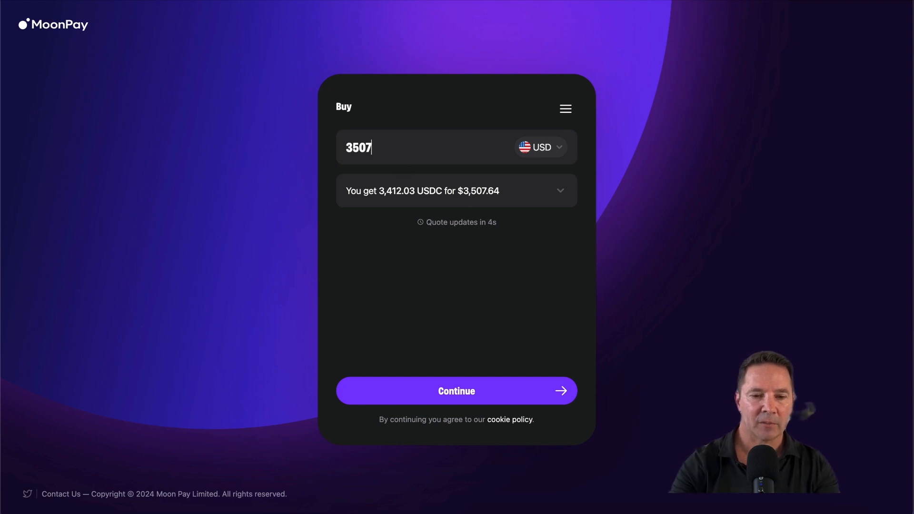
Set the MoonPay purchase amount to 35, leave the checkout and switch back to the Exodus portfolio.
{"action": "key", "text": "BackSpace"}
{"action": "key", "text": "BackSpace"}
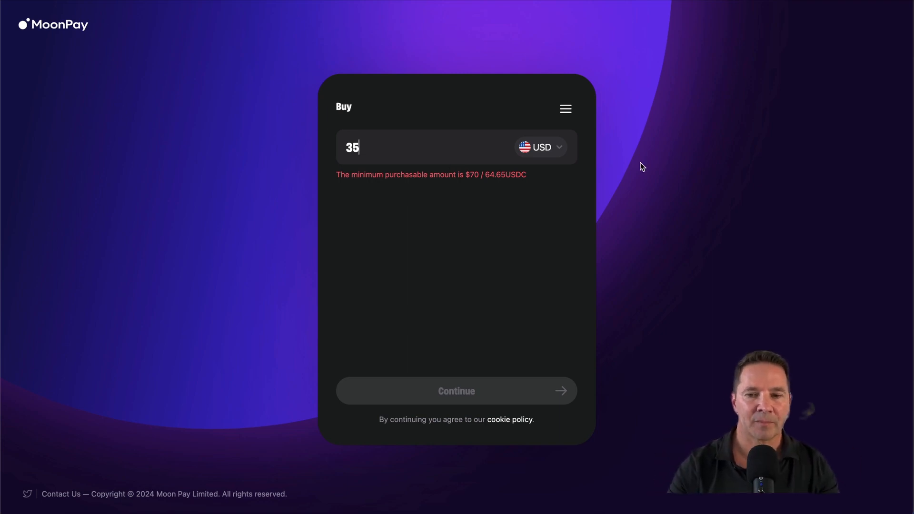
{"action": "left_click", "coordinate": [760, 513]}
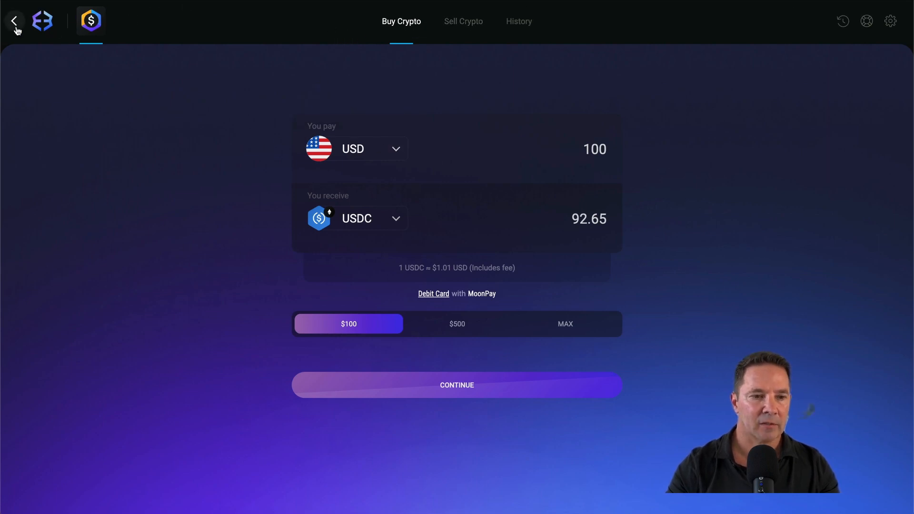
{"action": "left_click", "coordinate": [48, 26]}
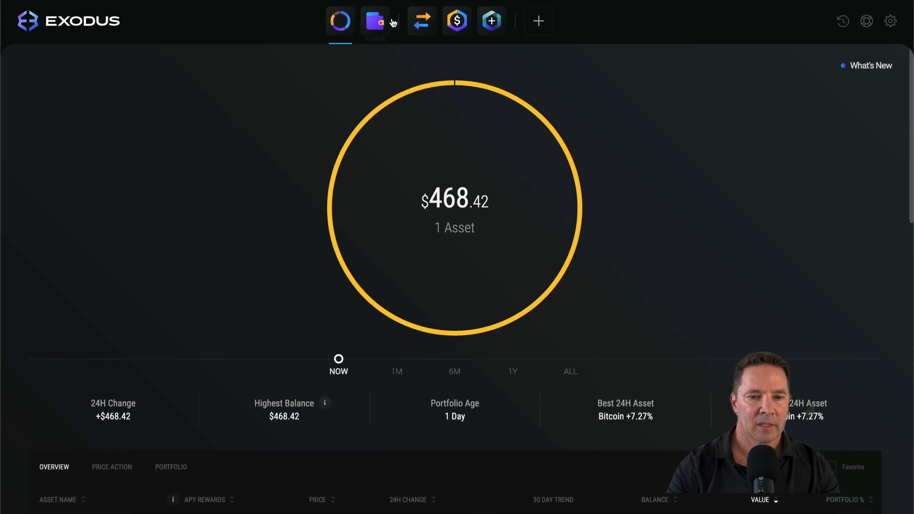
Open the staking rewards and examine the APY rates for Solana, Algorand, Cosmos, Injective and Kava, and return to the portfolio.
{"action": "left_click", "coordinate": [492, 24]}
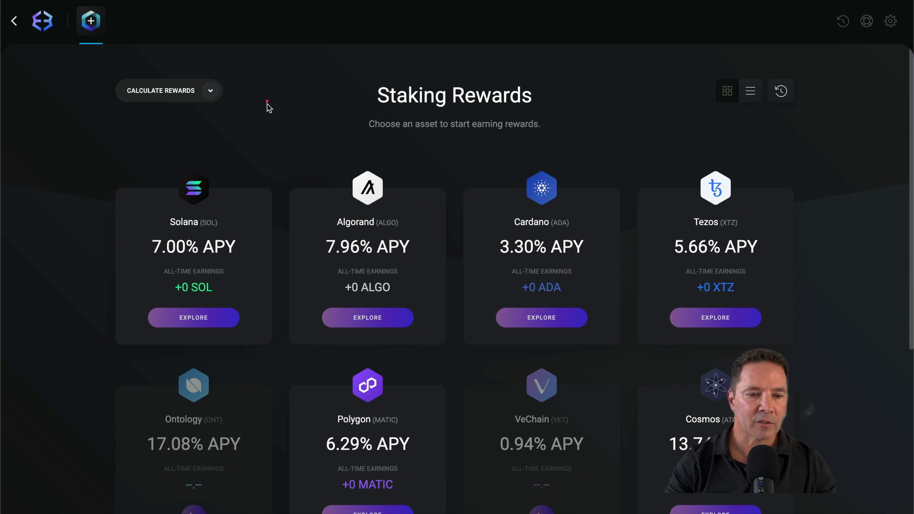
{"action": "mouse_move", "coordinate": [284, 105]}
{"action": "left_mouse_down"}
{"action": "mouse_move", "coordinate": [181, 153]}
{"action": "mouse_move", "coordinate": [226, 160]}
{"action": "left_mouse_up"}
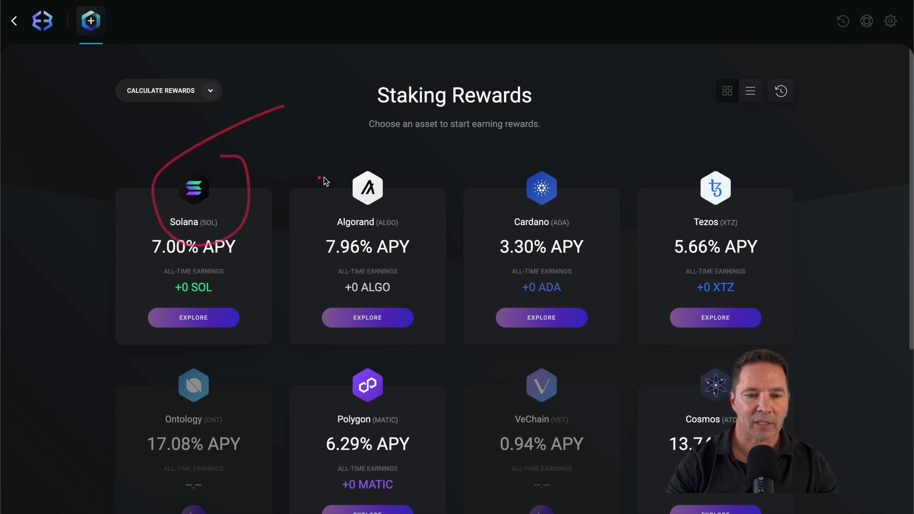
{"action": "mouse_move", "coordinate": [322, 164]}
{"action": "left_mouse_down"}
{"action": "mouse_move", "coordinate": [336, 206]}
{"action": "mouse_move", "coordinate": [346, 178]}
{"action": "left_mouse_up"}
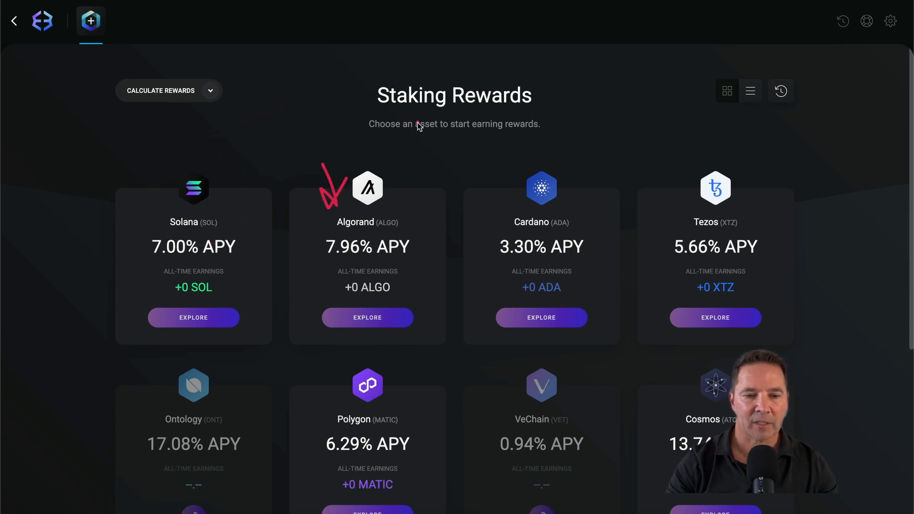
{"action": "scroll", "coordinate": [817, 233], "scroll_direction": "down", "scroll_amount": 4}
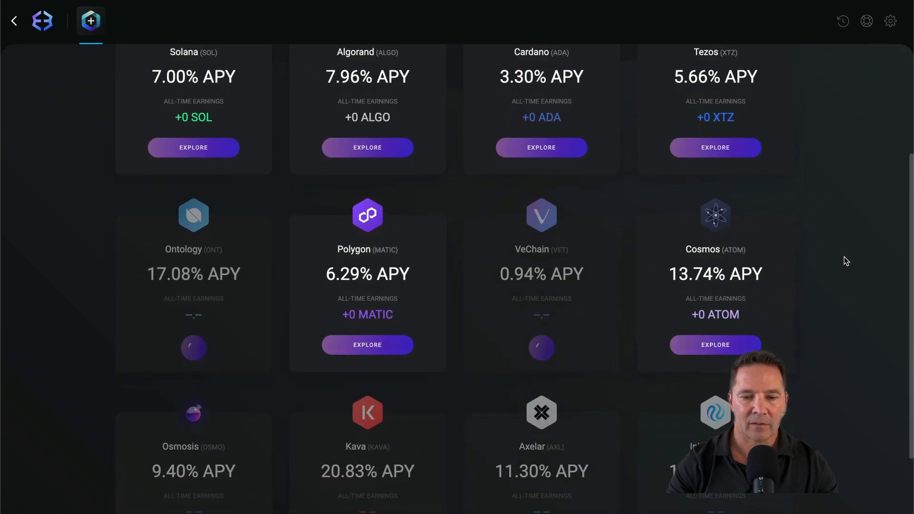
{"action": "scroll", "coordinate": [844, 258], "scroll_direction": "down", "scroll_amount": 2}
{"action": "mouse_move", "coordinate": [800, 127]}
{"action": "left_mouse_down"}
{"action": "mouse_move", "coordinate": [765, 253]}
{"action": "mouse_move", "coordinate": [723, 151]}
{"action": "left_mouse_up"}
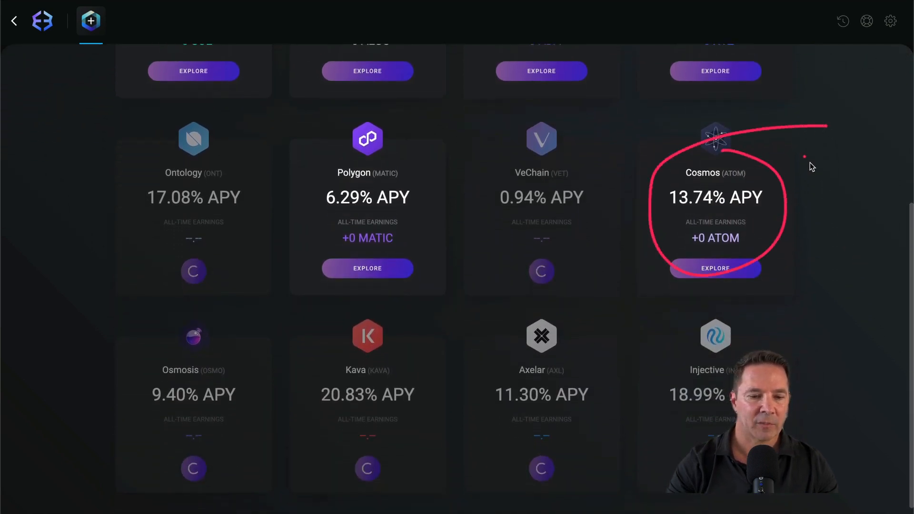
{"action": "scroll", "coordinate": [863, 256], "scroll_direction": "down", "scroll_amount": 1}
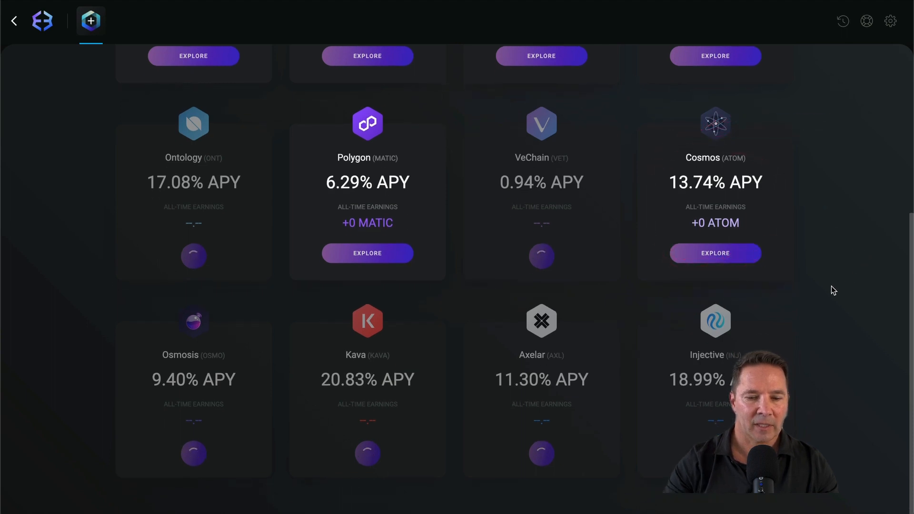
{"action": "mouse_move", "coordinate": [821, 302]}
{"action": "left_mouse_down"}
{"action": "mouse_move", "coordinate": [629, 400]}
{"action": "mouse_move", "coordinate": [748, 322]}
{"action": "left_mouse_up"}
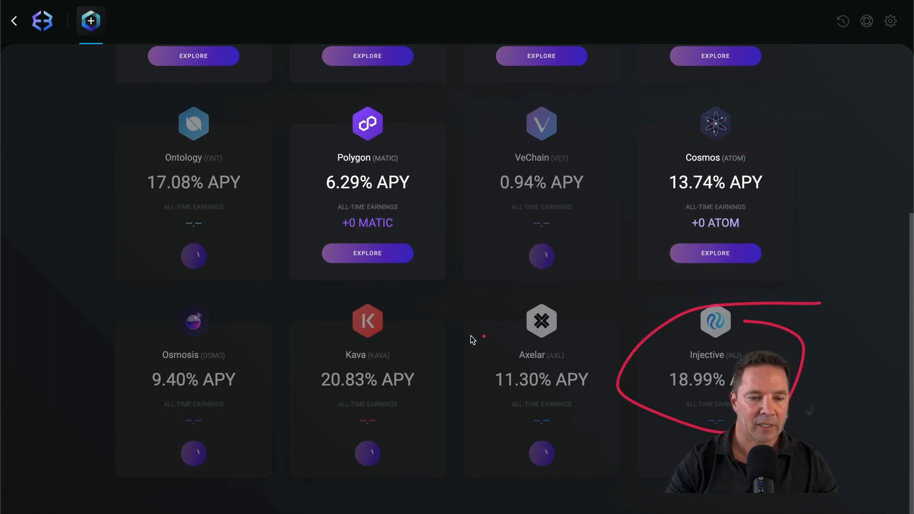
{"action": "mouse_move", "coordinate": [430, 314]}
{"action": "left_mouse_down"}
{"action": "mouse_move", "coordinate": [419, 316]}
{"action": "mouse_move", "coordinate": [452, 403]}
{"action": "left_mouse_up"}
{"action": "left_click_drag", "start_coordinate": [453, 368], "coordinate": [380, 325]}
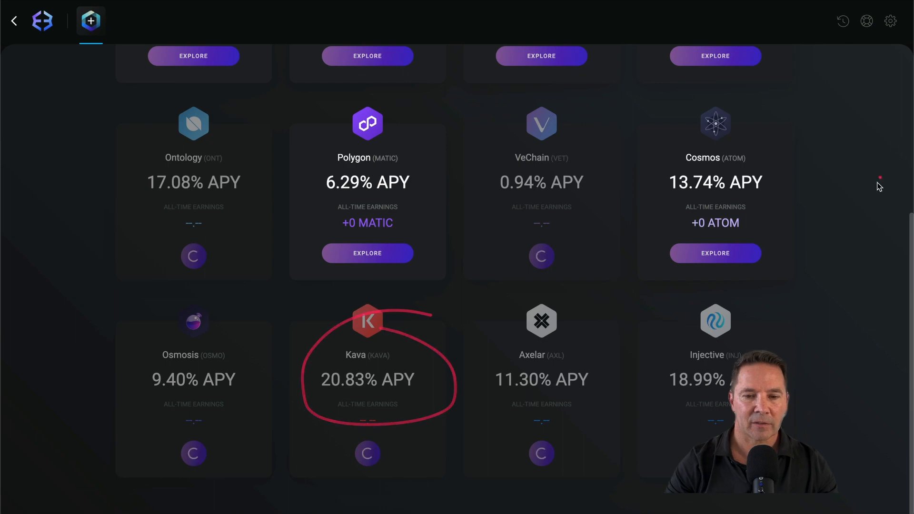
{"action": "scroll", "coordinate": [847, 187], "scroll_direction": "up", "scroll_amount": 5}
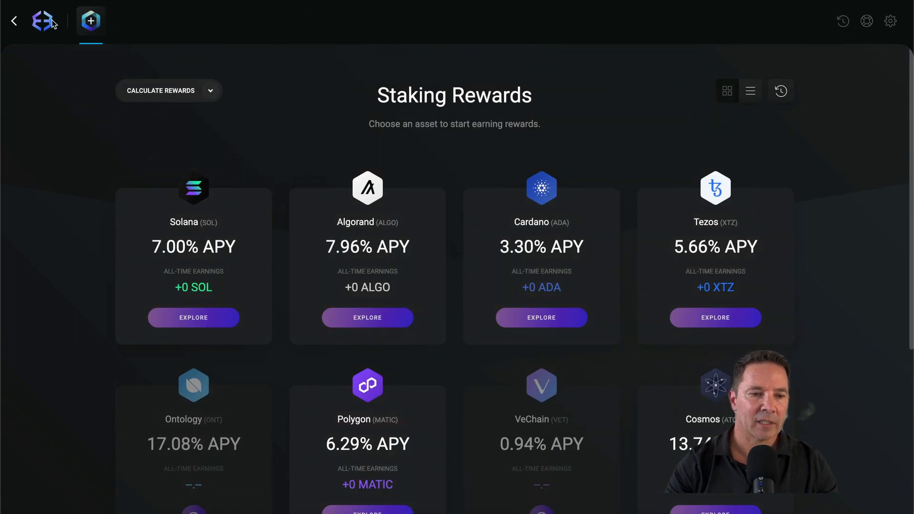
{"action": "left_click", "coordinate": [15, 22]}
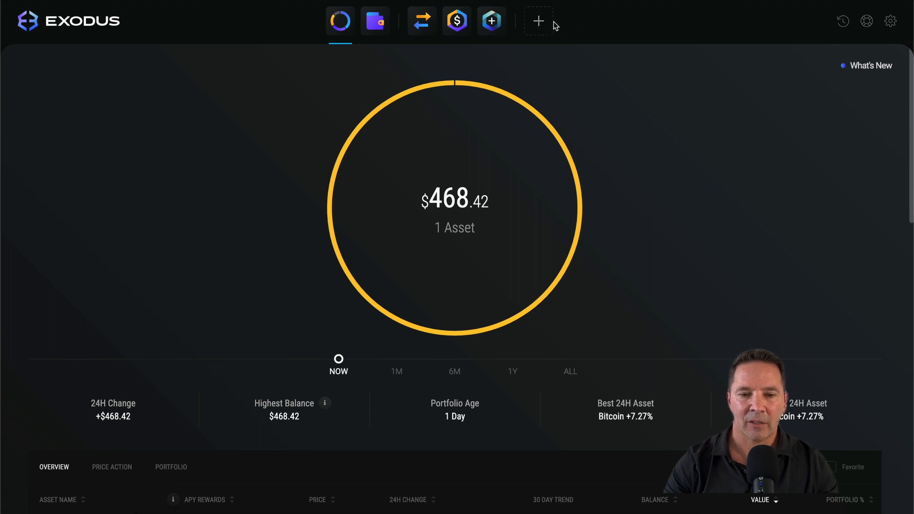
Open the wallet settings and look through the list of assets that can be enabled or disabled.
{"action": "mouse_move", "coordinate": [549, 9]}
{"action": "left_mouse_down"}
{"action": "mouse_move", "coordinate": [568, 53]}
{"action": "mouse_move", "coordinate": [552, 14]}
{"action": "left_mouse_up"}
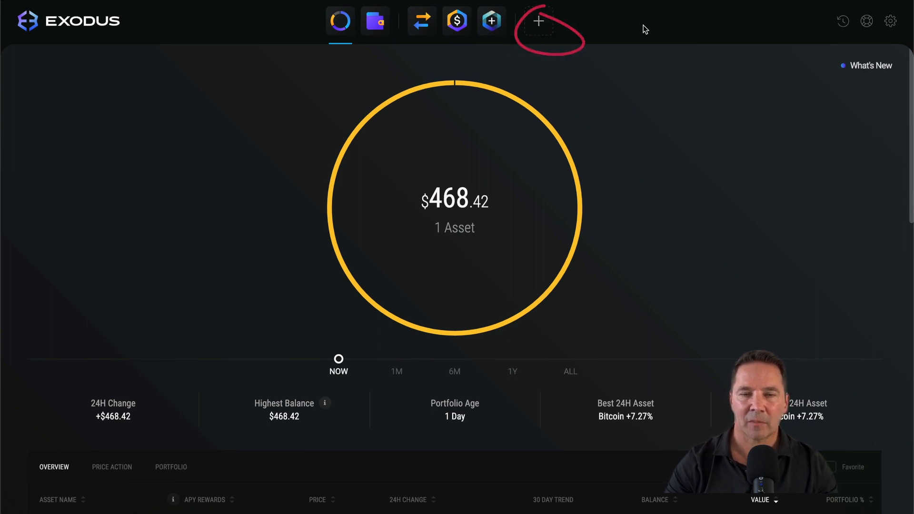
{"action": "left_click", "coordinate": [890, 21]}
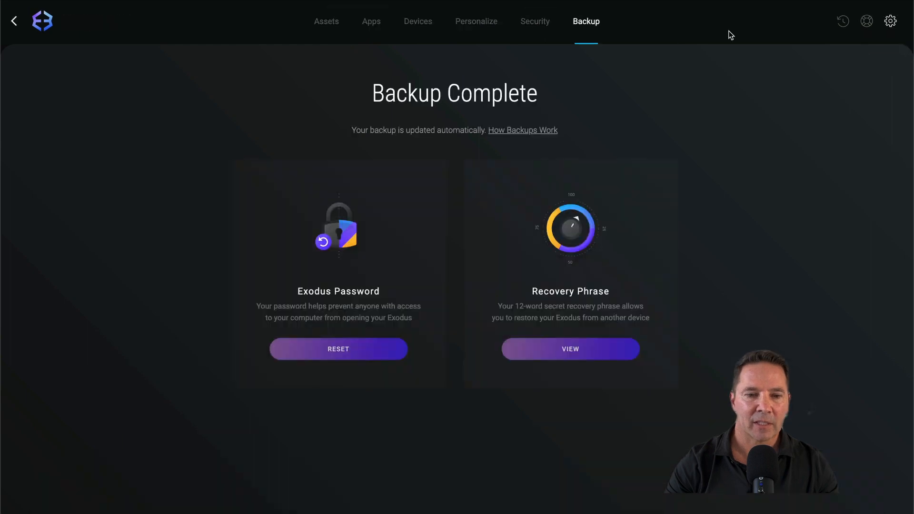
{"action": "left_click", "coordinate": [315, 28]}
{"action": "scroll", "coordinate": [833, 196], "scroll_direction": "down", "scroll_amount": 12}
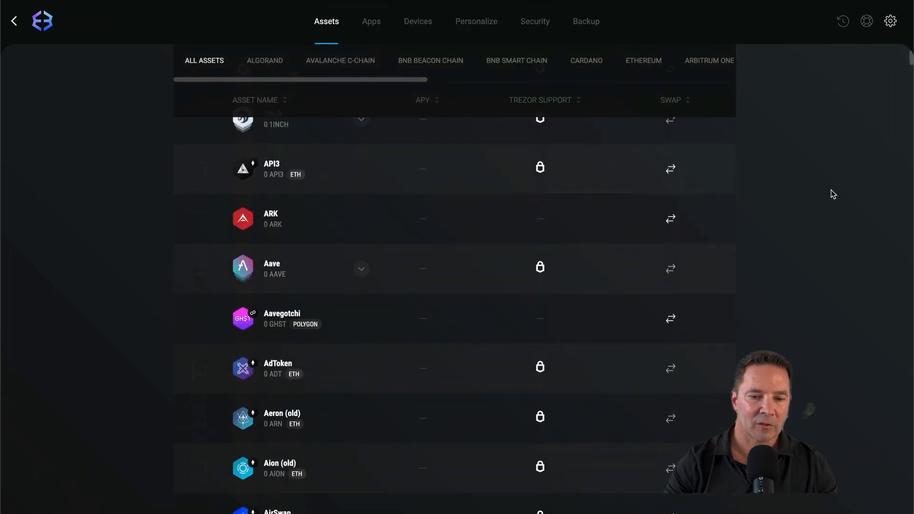
{"action": "scroll", "coordinate": [837, 193], "scroll_direction": "up", "scroll_amount": 15}
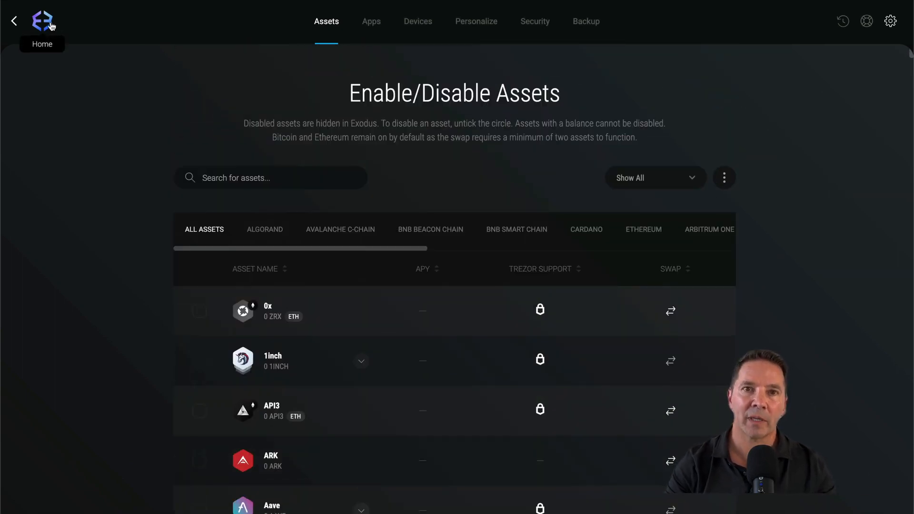
Review the settings for apps, devices, personalization, security and backup in turn.
{"action": "left_click", "coordinate": [370, 26]}
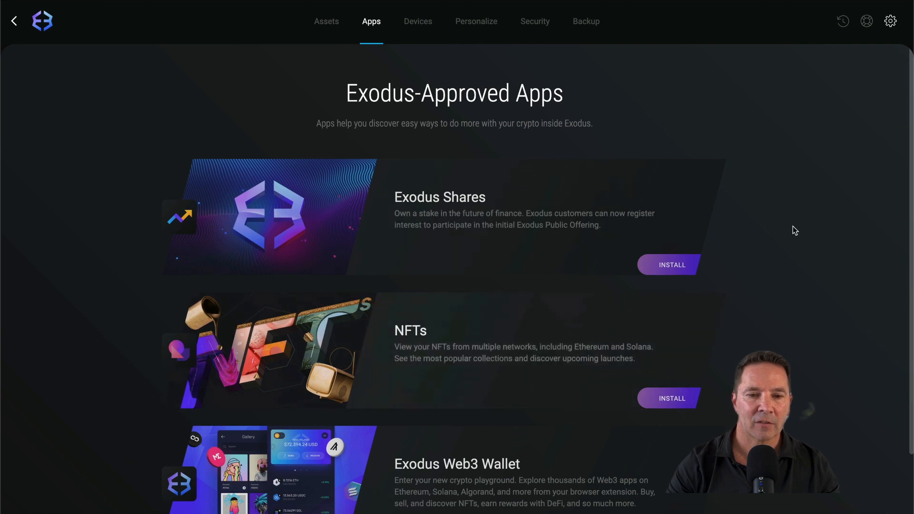
{"action": "left_click", "coordinate": [426, 30]}
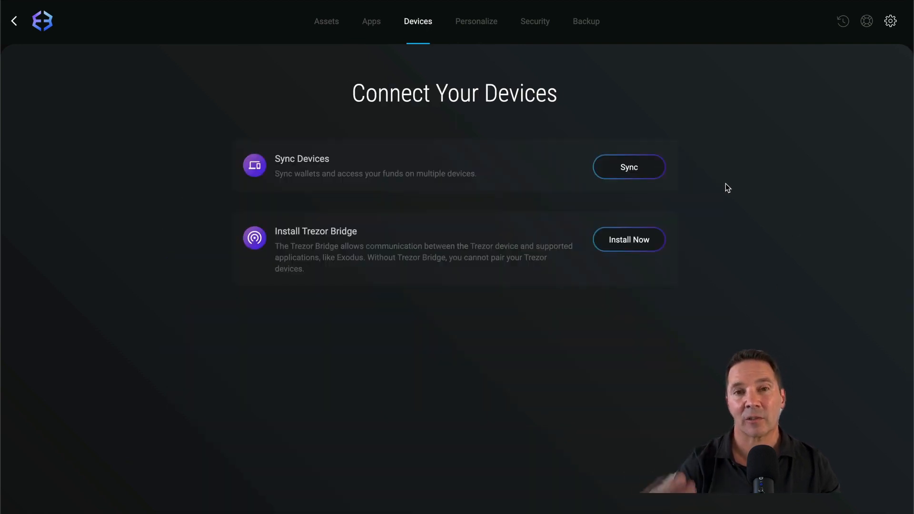
{"action": "left_click", "coordinate": [490, 31]}
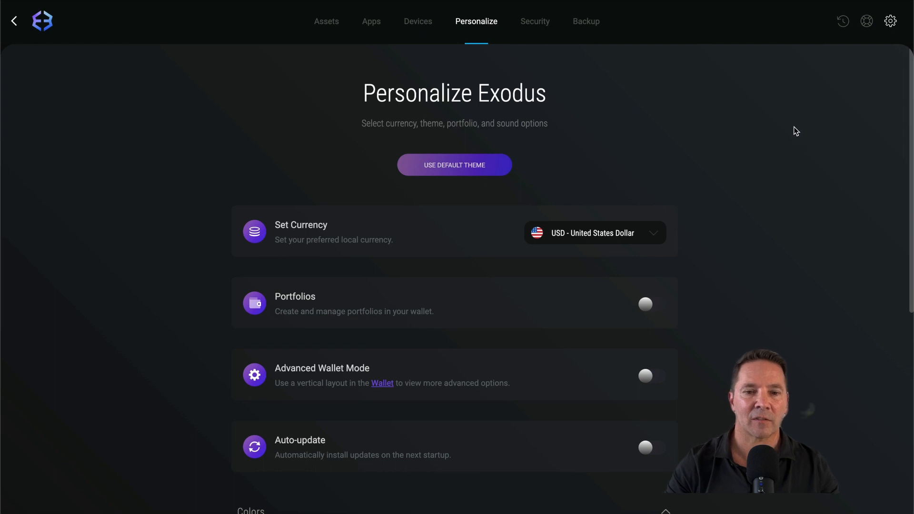
{"action": "left_click", "coordinate": [540, 27]}
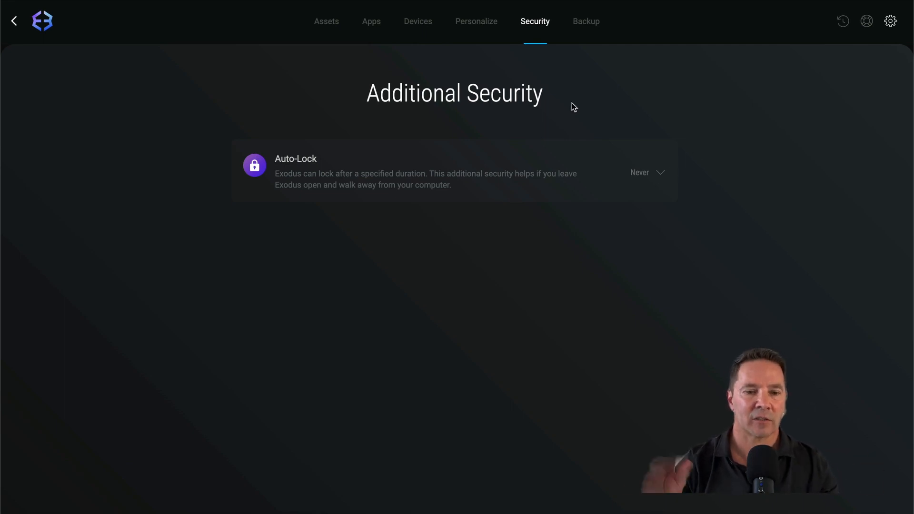
{"action": "left_click", "coordinate": [587, 23]}
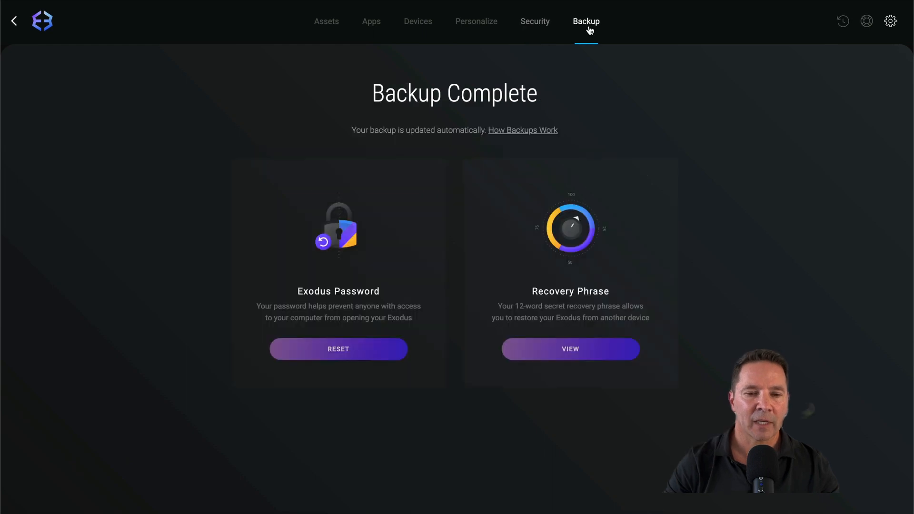